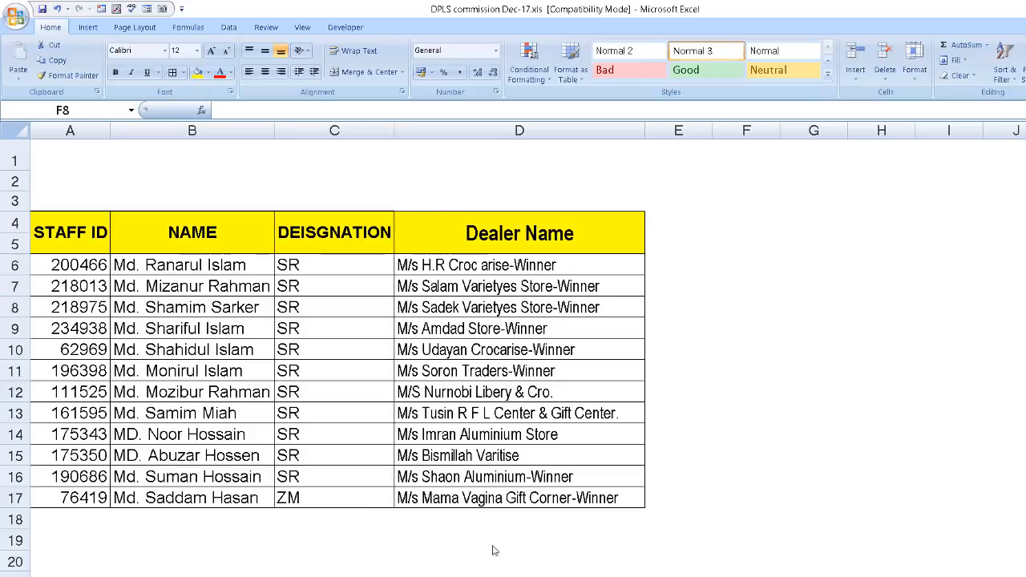
Examine the name, designation and dealer name columns of the staff table.
{"action": "left_click", "coordinate": [311, 261]}
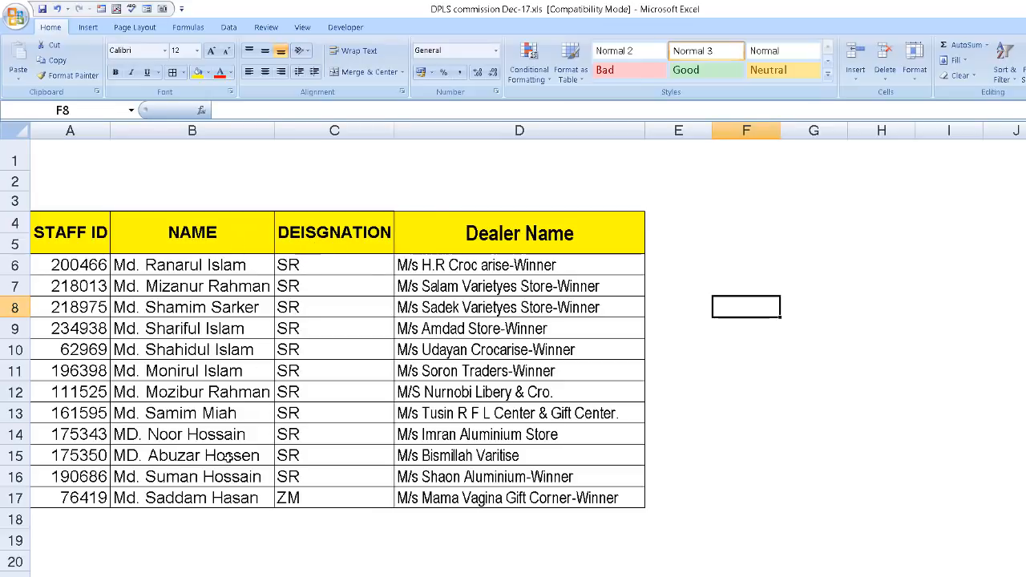
{"action": "left_click", "coordinate": [773, 218]}
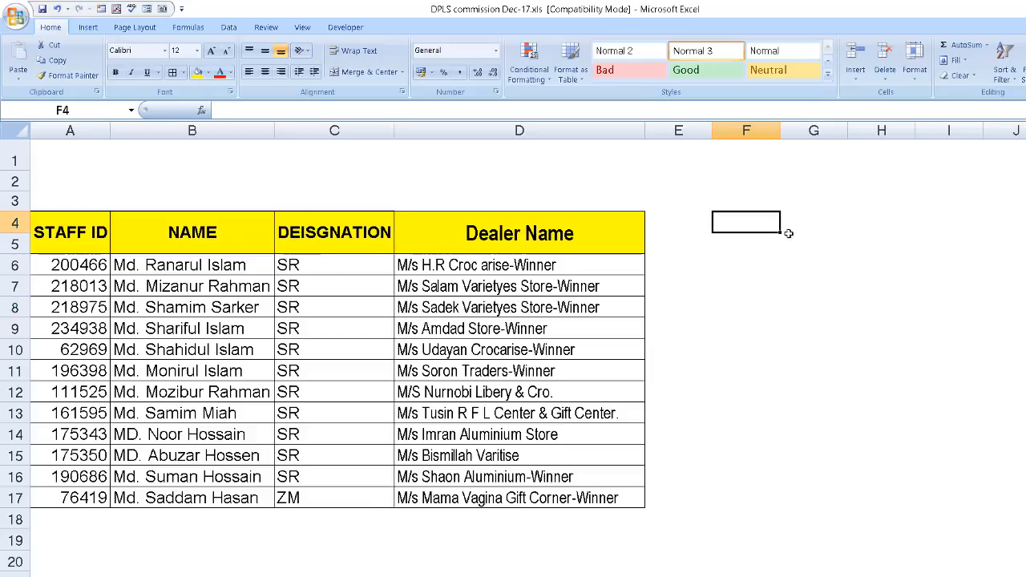
{"action": "left_click", "coordinate": [243, 242]}
{"action": "left_click", "coordinate": [748, 232]}
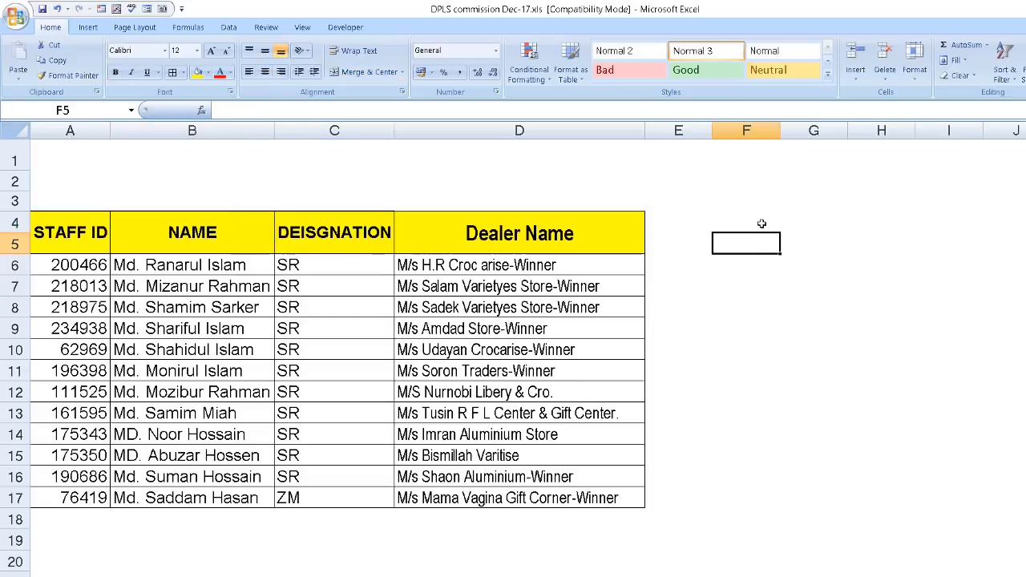
{"action": "left_click", "coordinate": [760, 222]}
{"action": "left_click_drag", "start_coordinate": [780, 233], "coordinate": [784, 492]}
{"action": "left_click_drag", "start_coordinate": [213, 261], "coordinate": [207, 498]}
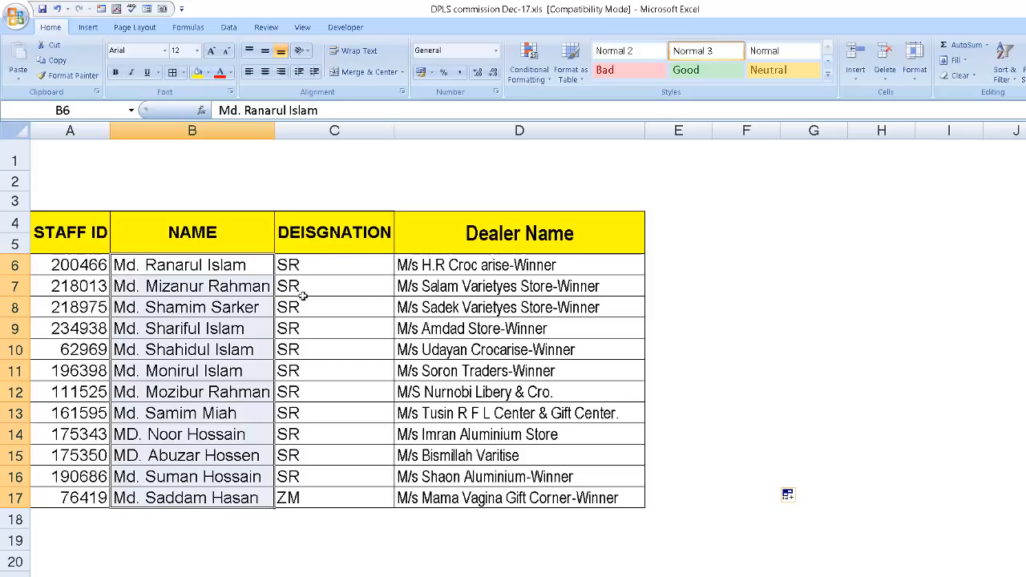
{"action": "left_click", "coordinate": [334, 234]}
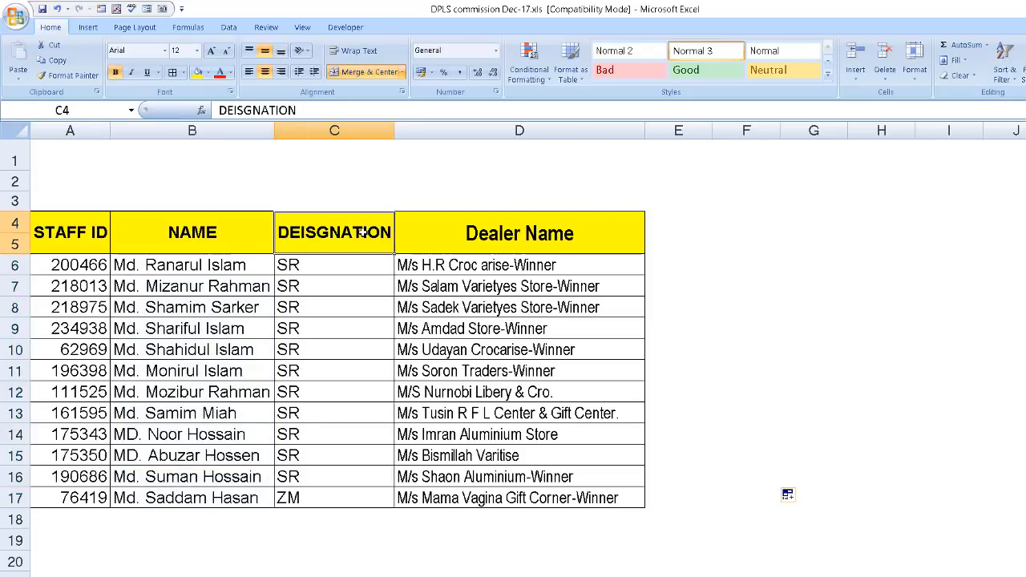
{"action": "left_click", "coordinate": [785, 229]}
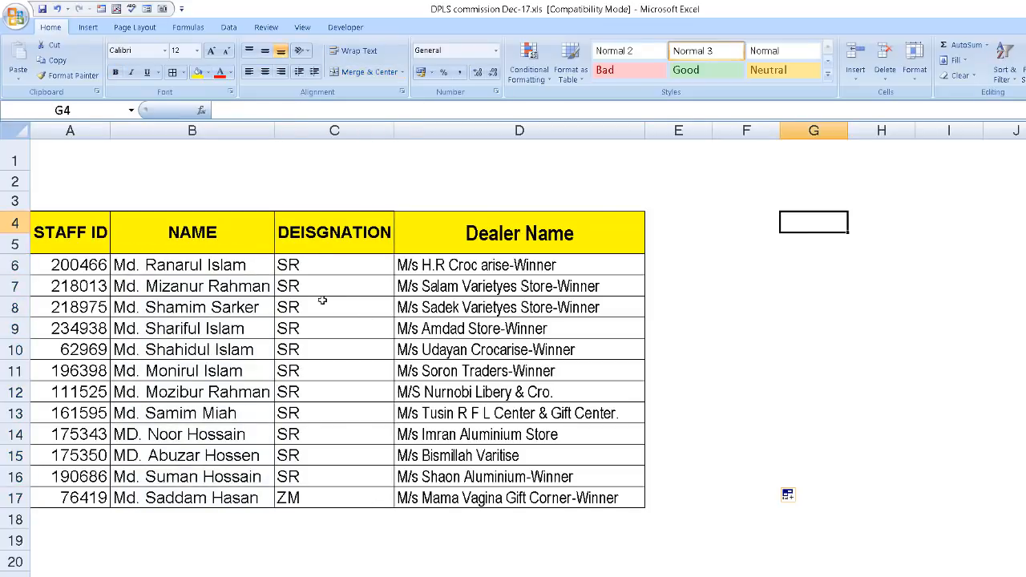
{"action": "left_click_drag", "start_coordinate": [329, 277], "coordinate": [332, 500]}
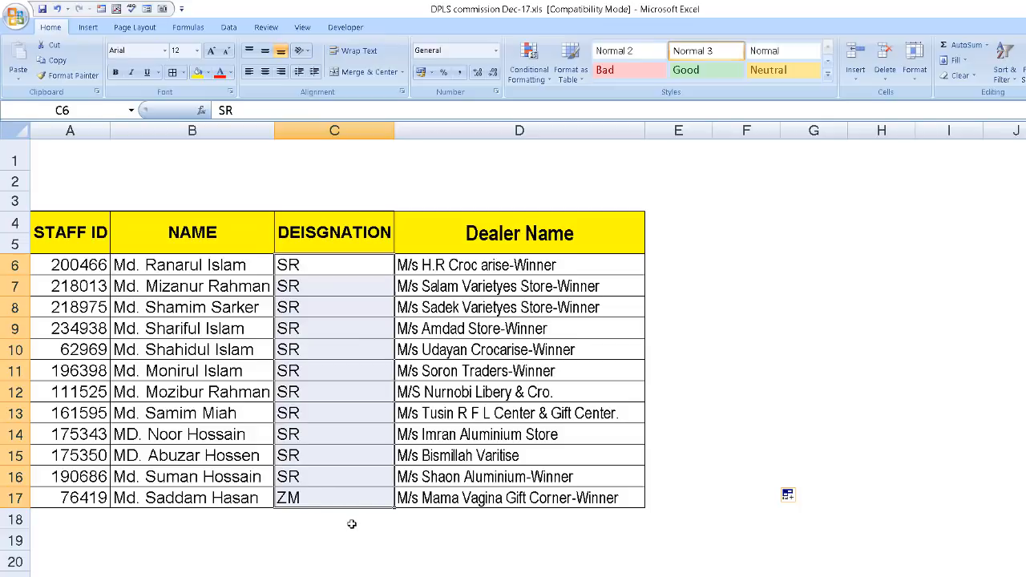
{"action": "left_click", "coordinate": [590, 223]}
{"action": "left_click_drag", "start_coordinate": [521, 265], "coordinate": [521, 520]}
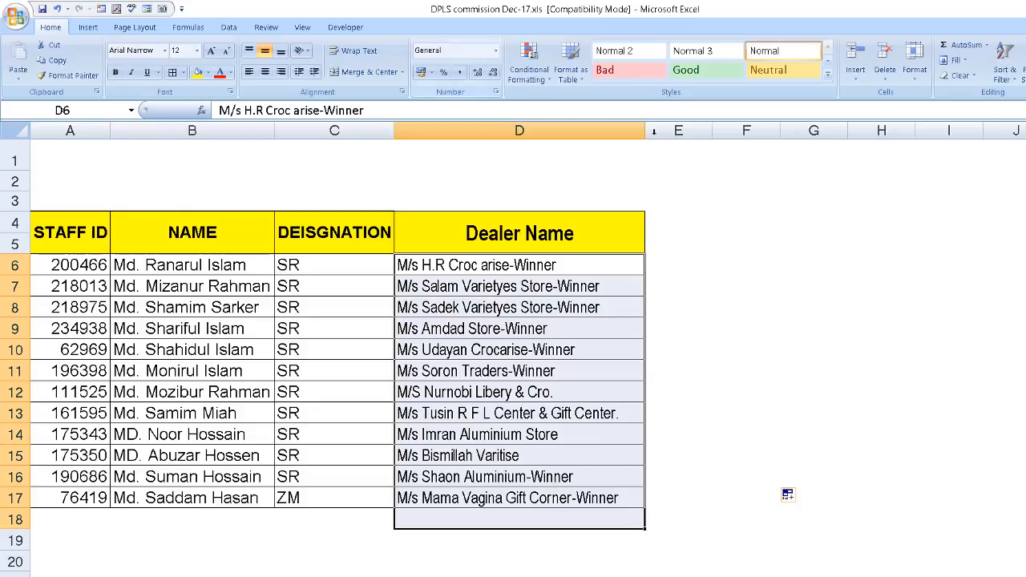
Enter Jan in cell F6 and fill the month series down to F17.
{"action": "left_click", "coordinate": [713, 271]}
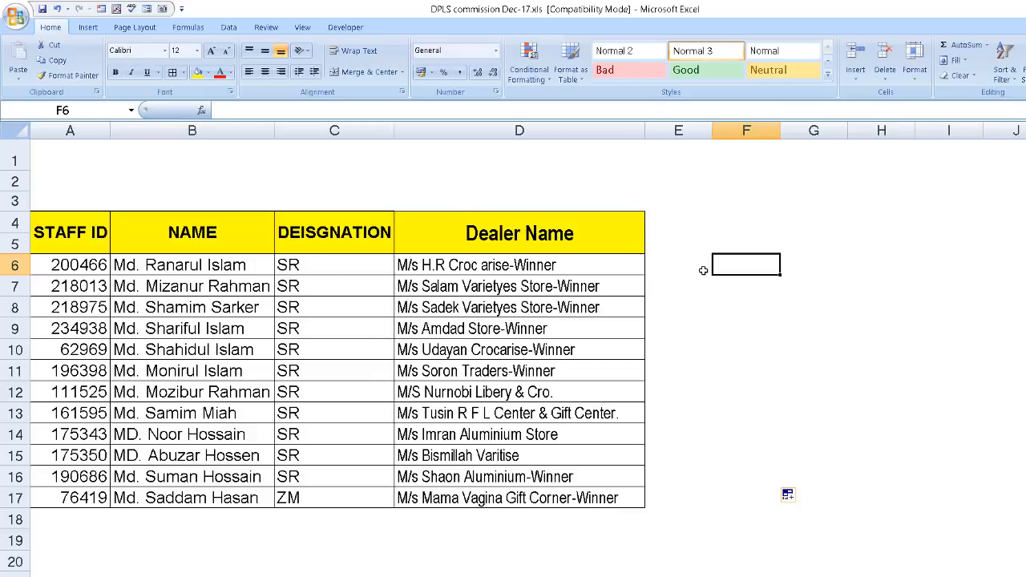
{"action": "type", "text": "Ja"}
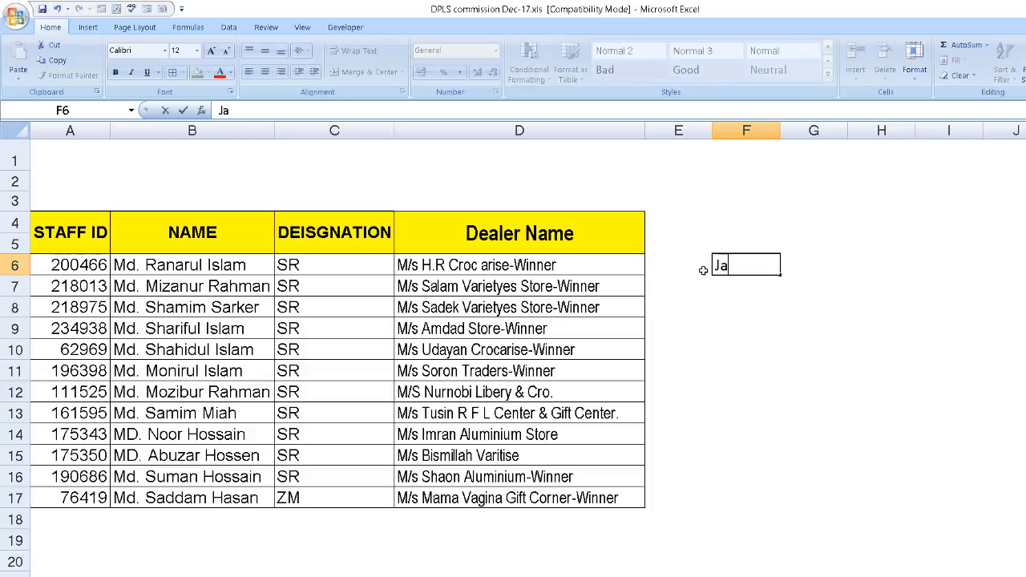
{"action": "type", "text": "n"}
{"action": "left_click", "coordinate": [772, 312]}
{"action": "left_click", "coordinate": [754, 270]}
{"action": "left_click_drag", "start_coordinate": [780, 277], "coordinate": [775, 507]}
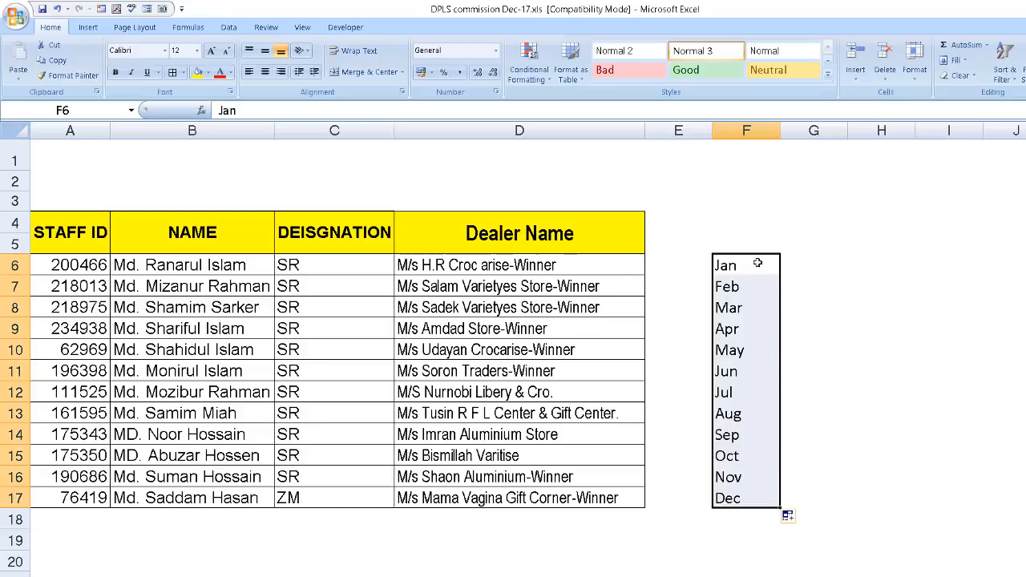
Clear the month names from cells F6:F17.
{"action": "left_click_drag", "start_coordinate": [729, 264], "coordinate": [765, 494]}
{"action": "left_click", "coordinate": [894, 369]}
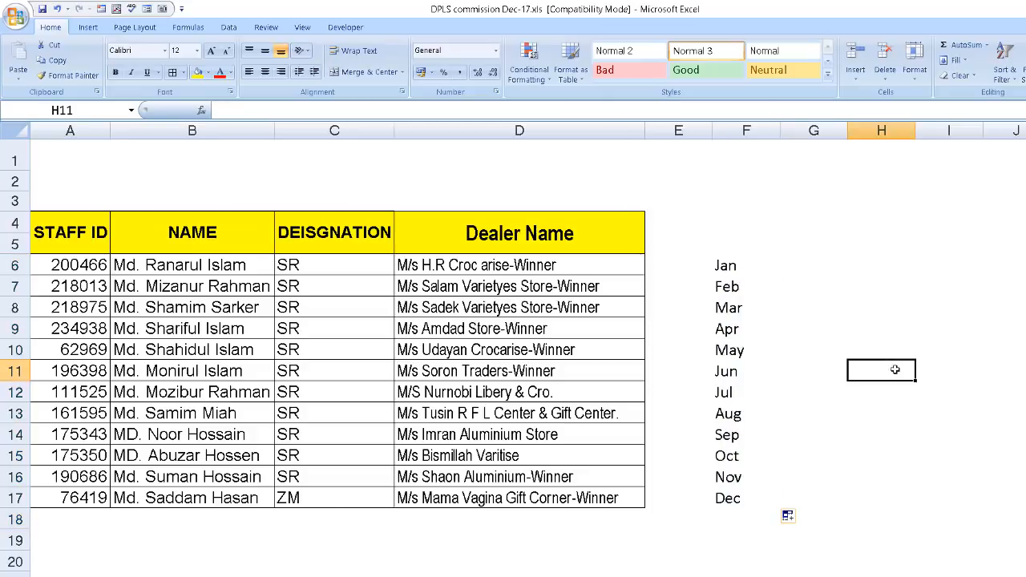
{"action": "left_click", "coordinate": [845, 267]}
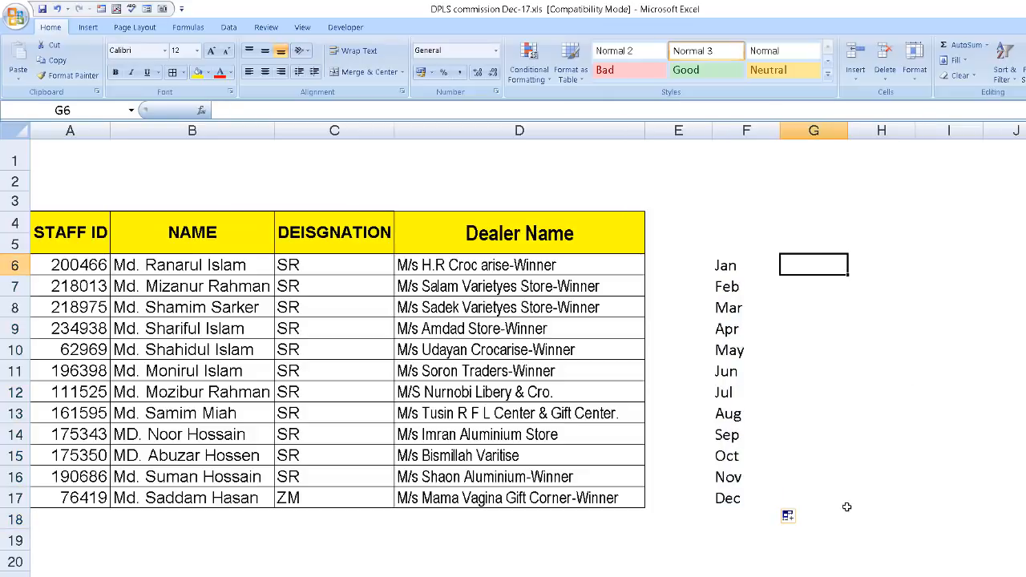
{"action": "left_click_drag", "start_coordinate": [727, 265], "coordinate": [745, 498]}
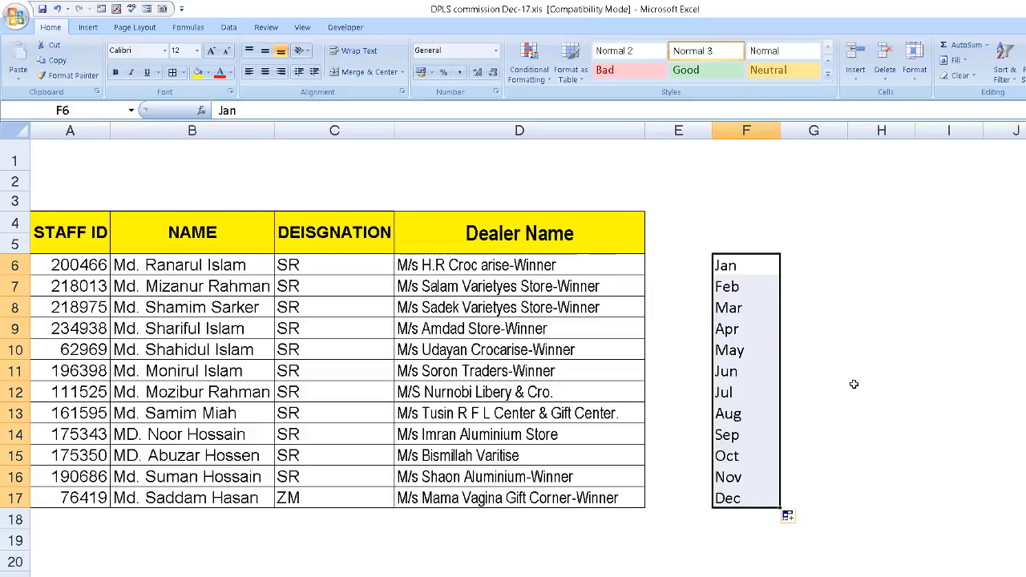
{"action": "key", "text": "Delete"}
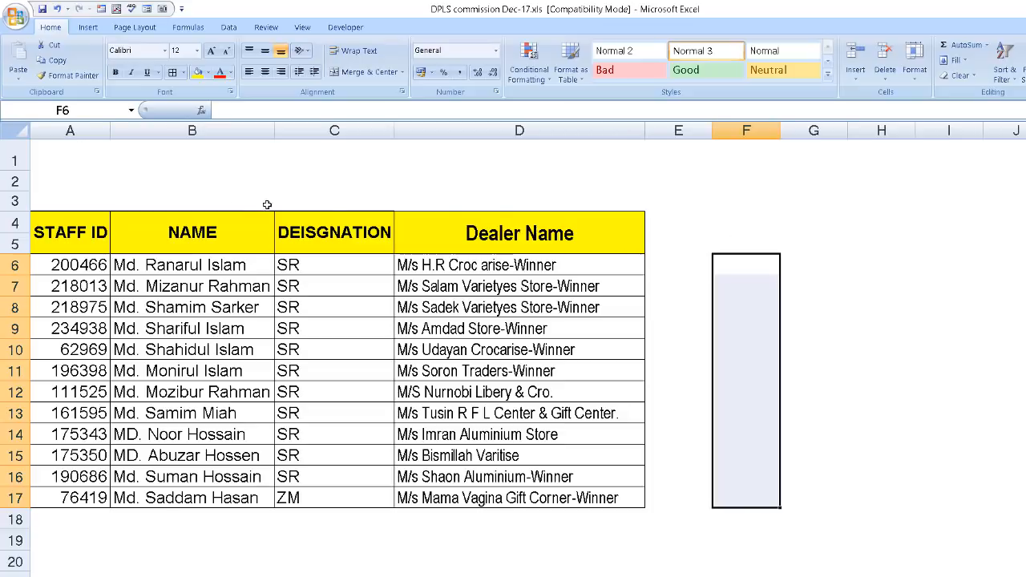
View the built-in custom lists offered as a sort order and close them without sorting the table.
{"action": "left_click", "coordinate": [204, 231]}
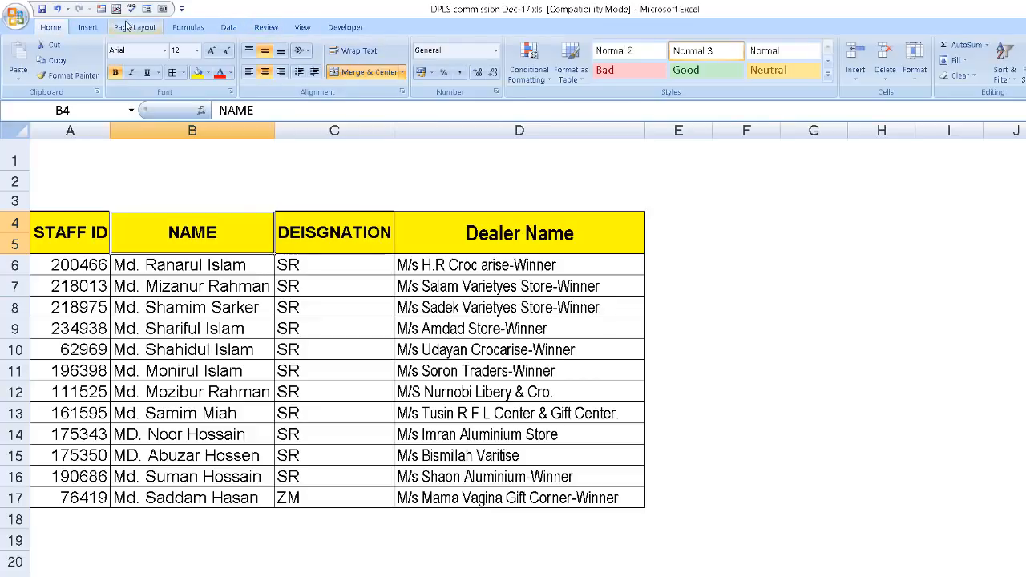
{"action": "left_click", "coordinate": [230, 27]}
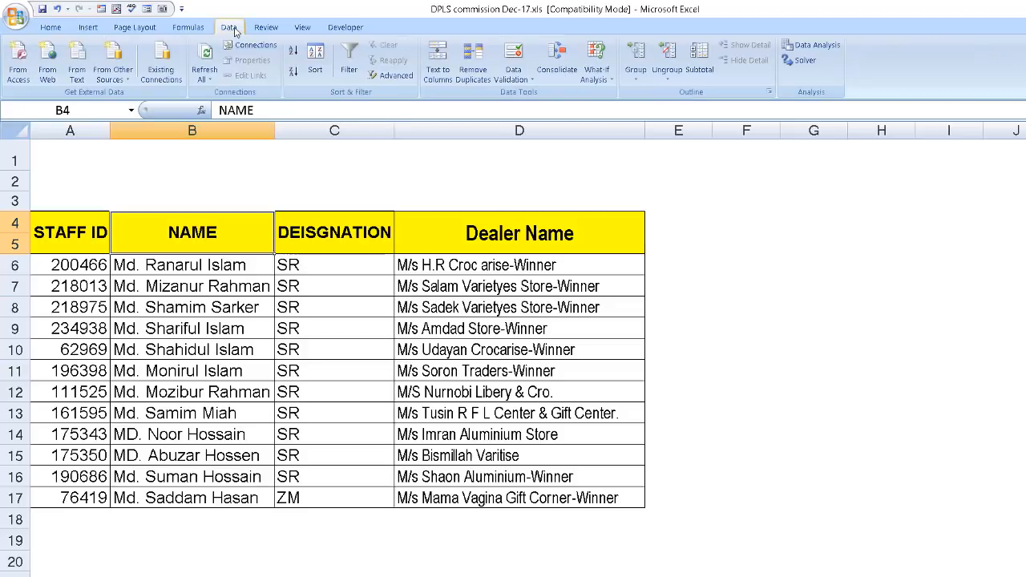
{"action": "left_click", "coordinate": [319, 61]}
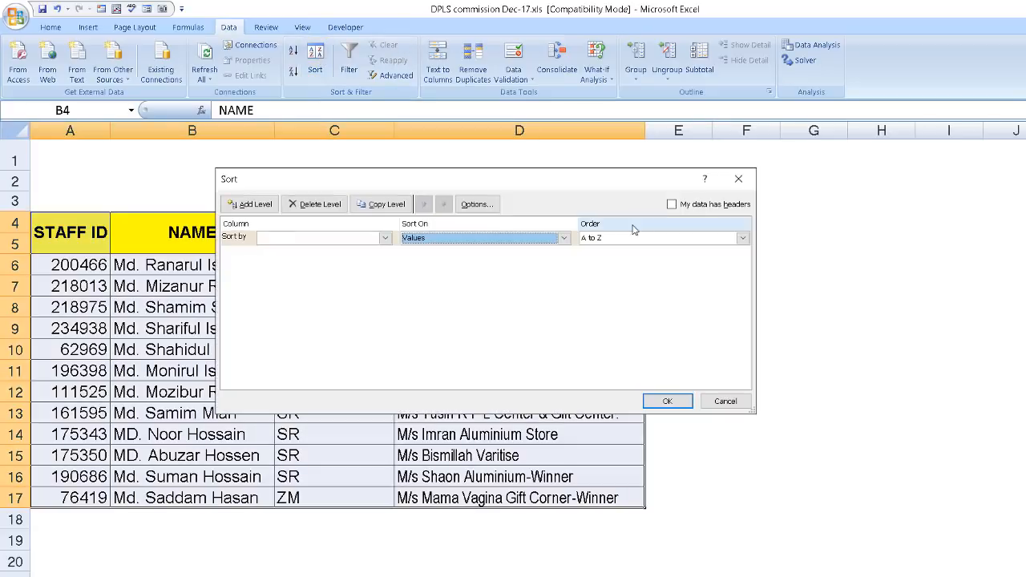
{"action": "left_click", "coordinate": [743, 239]}
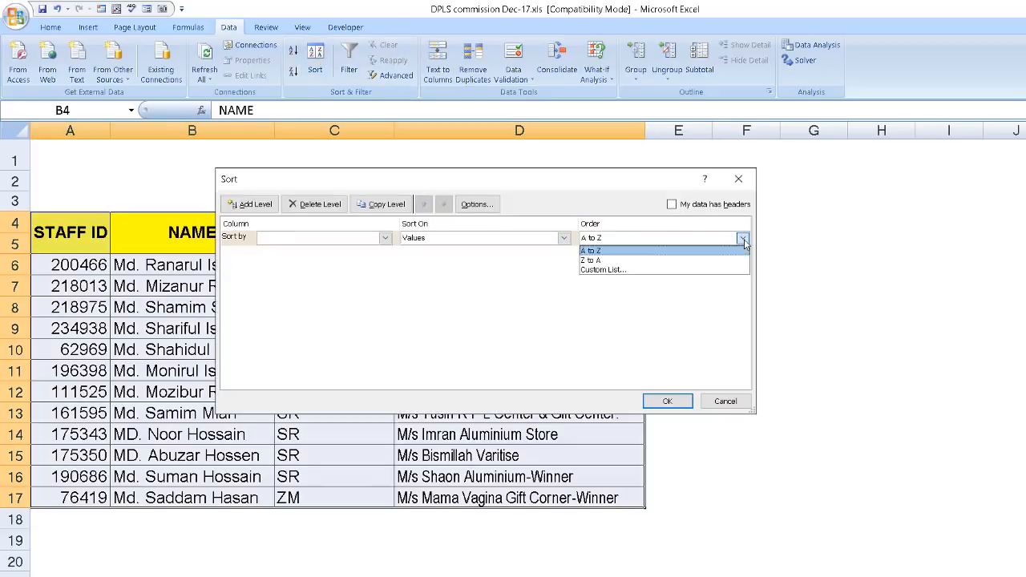
{"action": "left_click", "coordinate": [709, 272]}
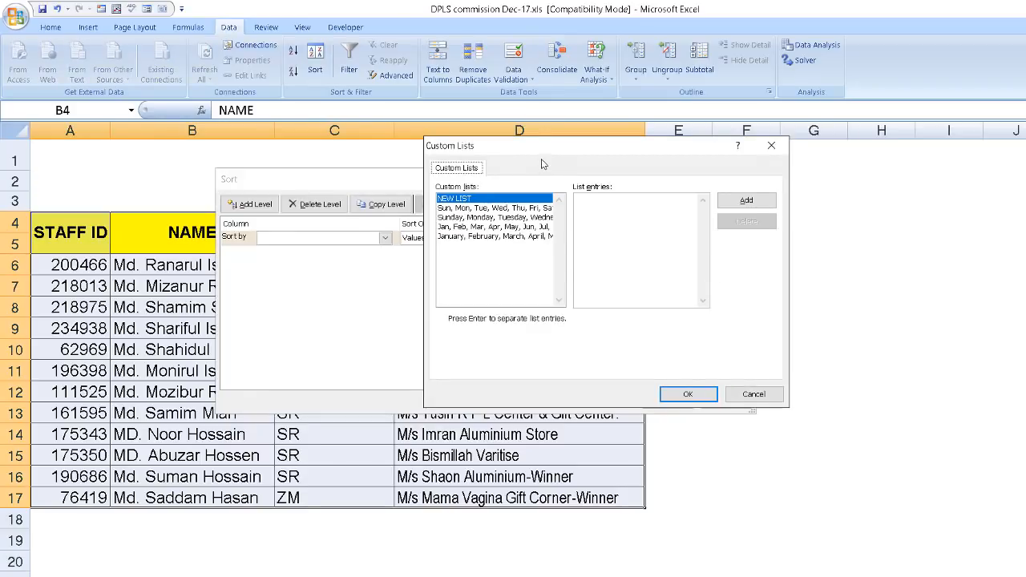
{"action": "left_click_drag", "start_coordinate": [542, 162], "coordinate": [409, 174]}
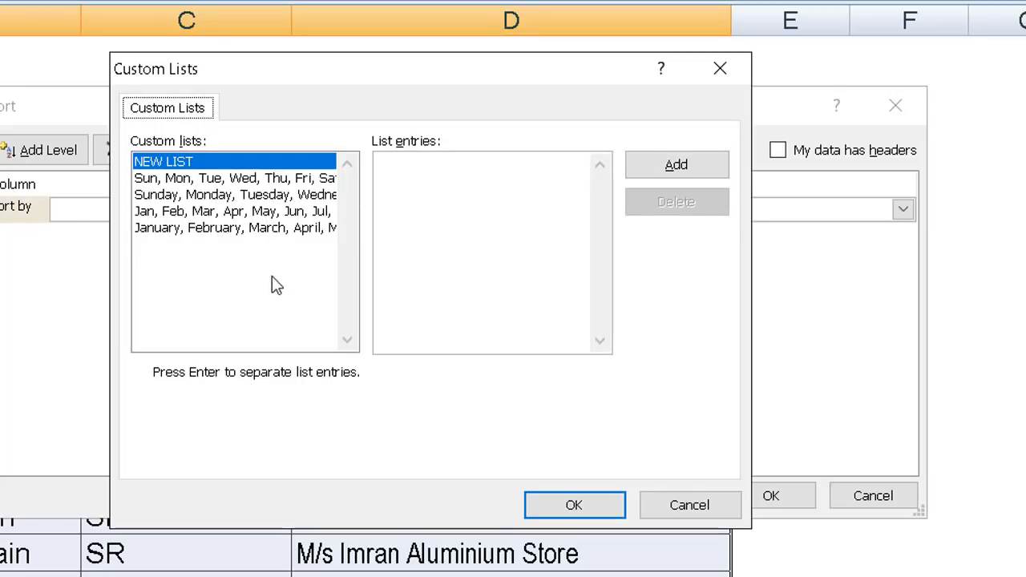
{"action": "left_click", "coordinate": [321, 195]}
{"action": "left_click", "coordinate": [333, 163]}
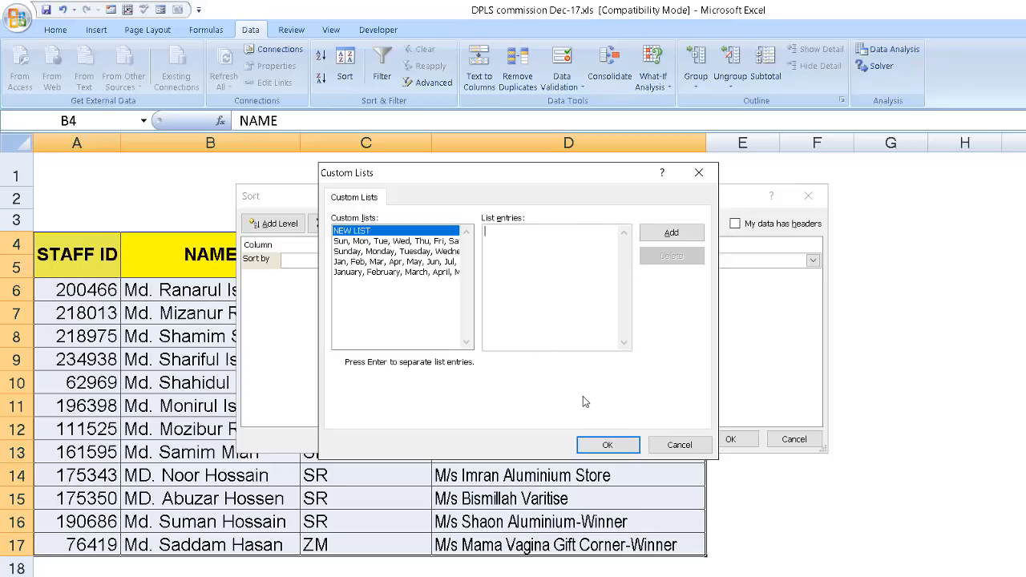
{"action": "left_click", "coordinate": [680, 445]}
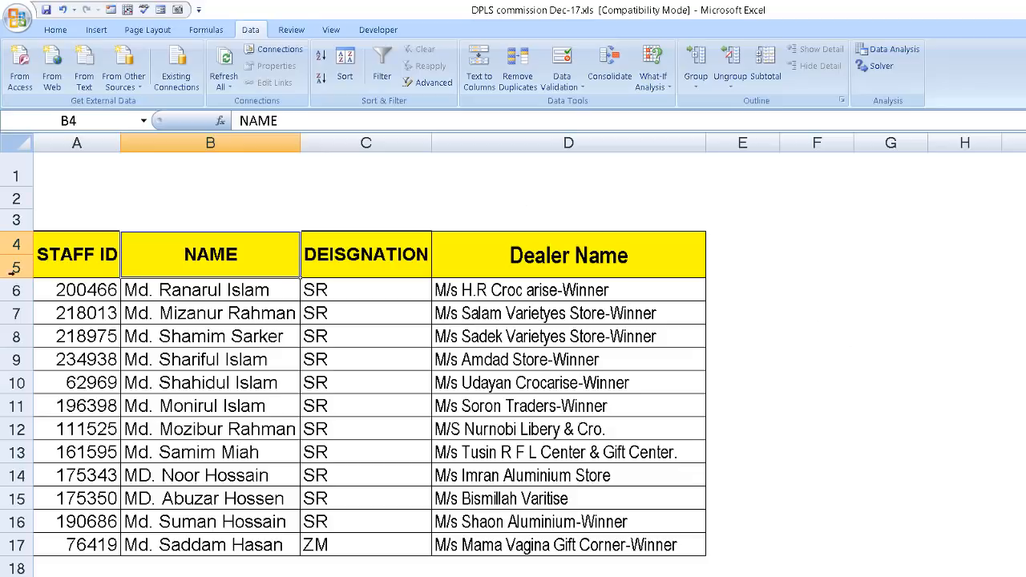
{"action": "left_click_drag", "start_coordinate": [76, 275], "coordinate": [611, 527]}
{"action": "left_click_drag", "start_coordinate": [890, 381], "coordinate": [887, 363]}
{"action": "left_click_drag", "start_coordinate": [575, 233], "coordinate": [609, 545]}
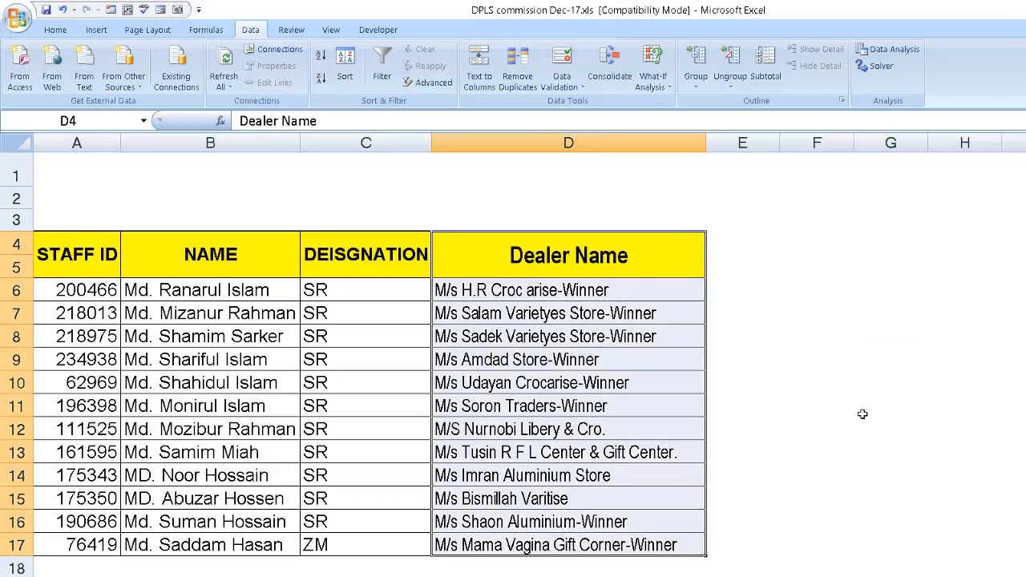
{"action": "left_click", "coordinate": [884, 353]}
{"action": "left_click", "coordinate": [817, 429]}
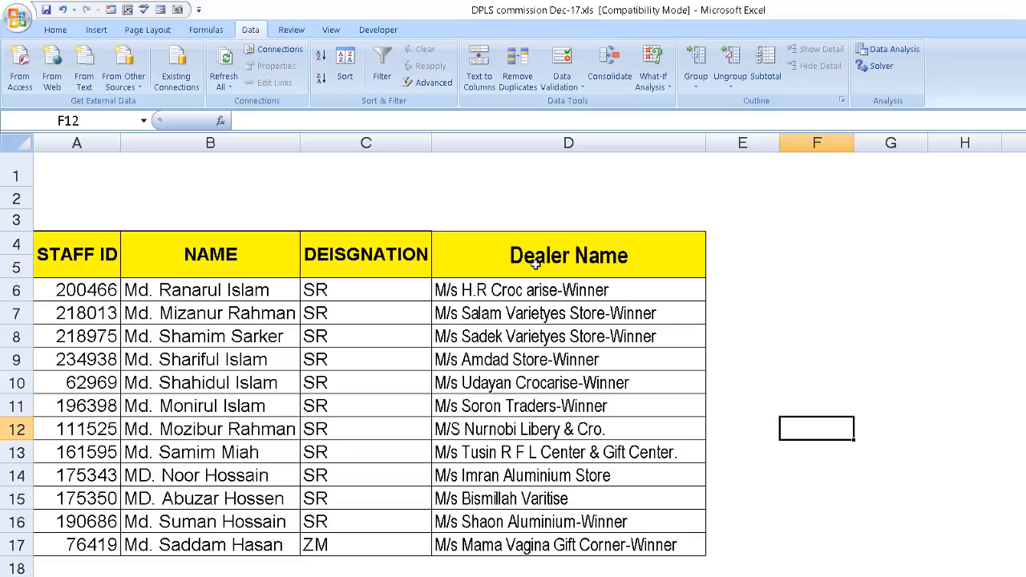
Select the dealer name column D4:D17 with its header and open the custom list editor from the popular Excel options.
{"action": "left_click_drag", "start_coordinate": [536, 250], "coordinate": [534, 555]}
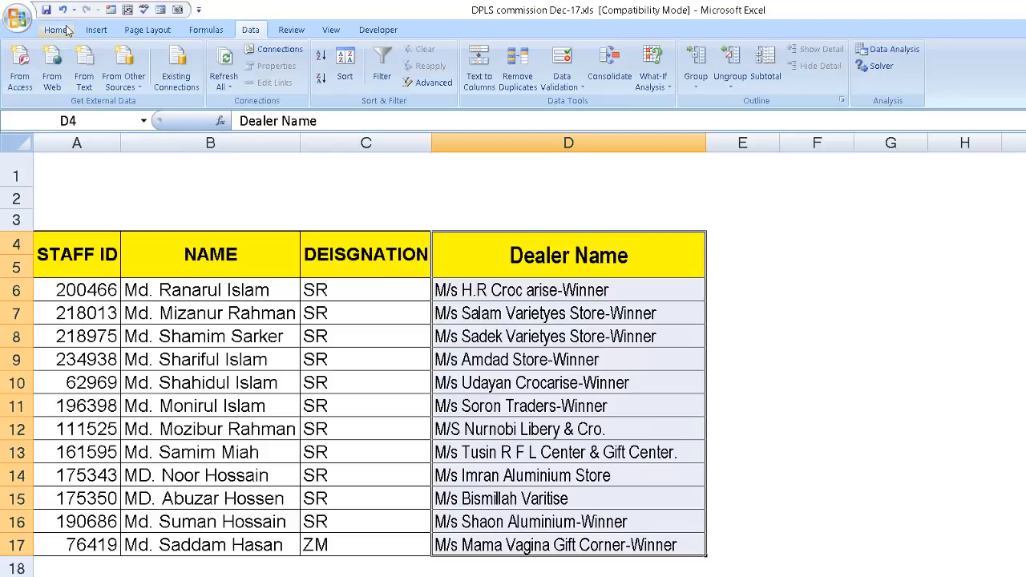
{"action": "left_click", "coordinate": [17, 18]}
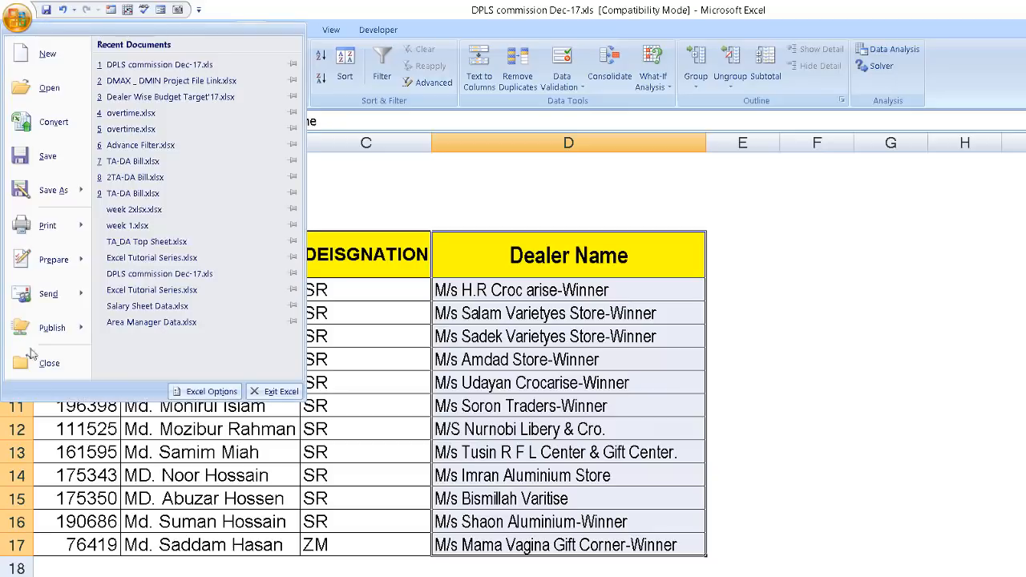
{"action": "left_click", "coordinate": [211, 392]}
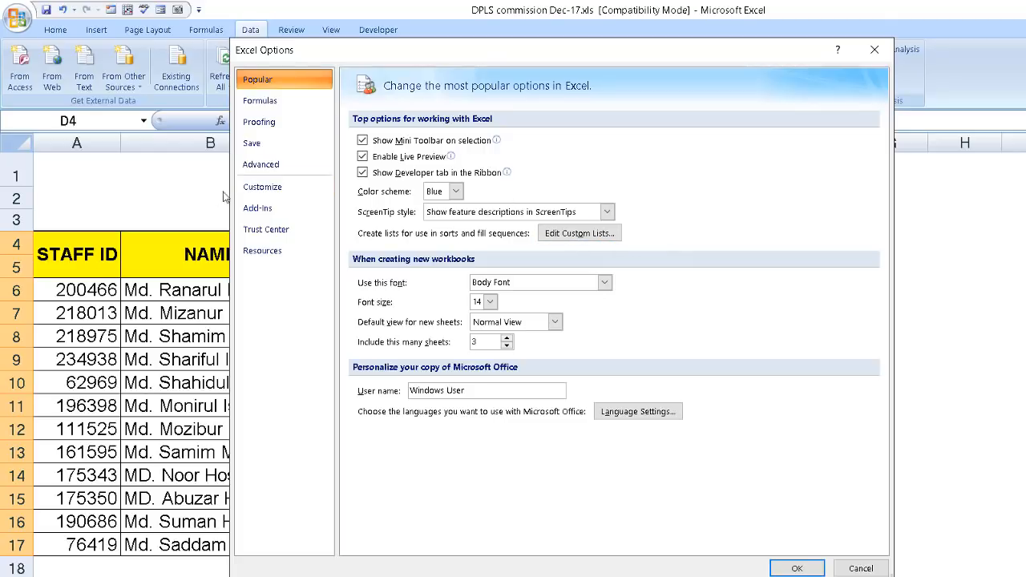
{"action": "left_click", "coordinate": [303, 176]}
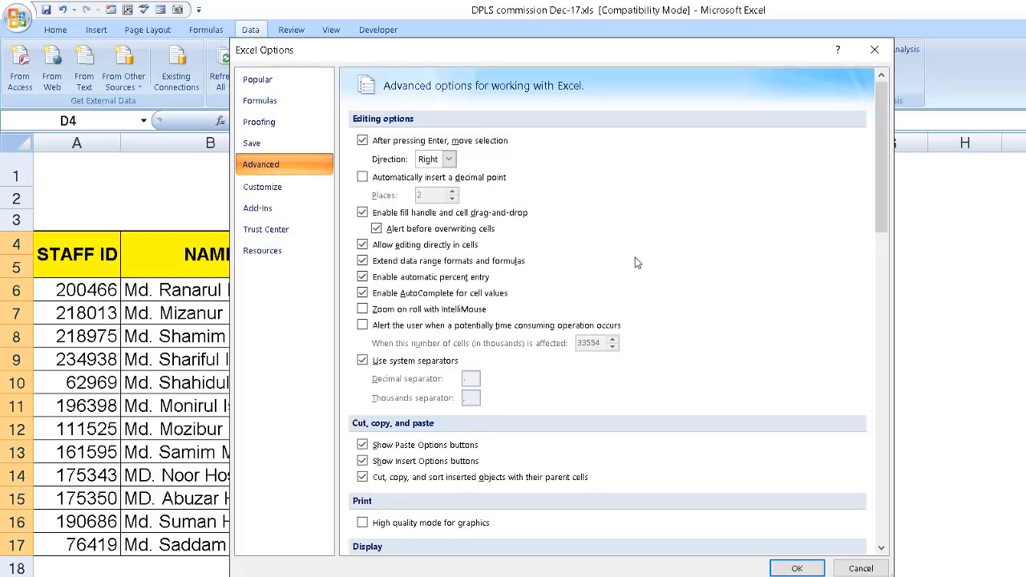
{"action": "scroll", "coordinate": [637, 263], "scroll_direction": "down", "scroll_amount": 3}
{"action": "scroll", "coordinate": [637, 264], "scroll_direction": "down", "scroll_amount": 10}
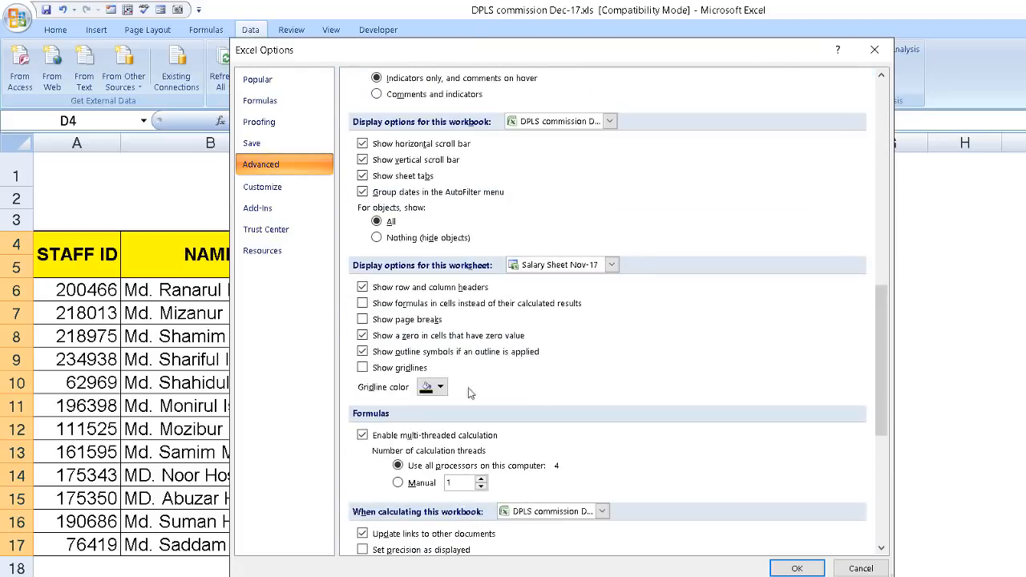
{"action": "scroll", "coordinate": [447, 350], "scroll_direction": "down", "scroll_amount": 9}
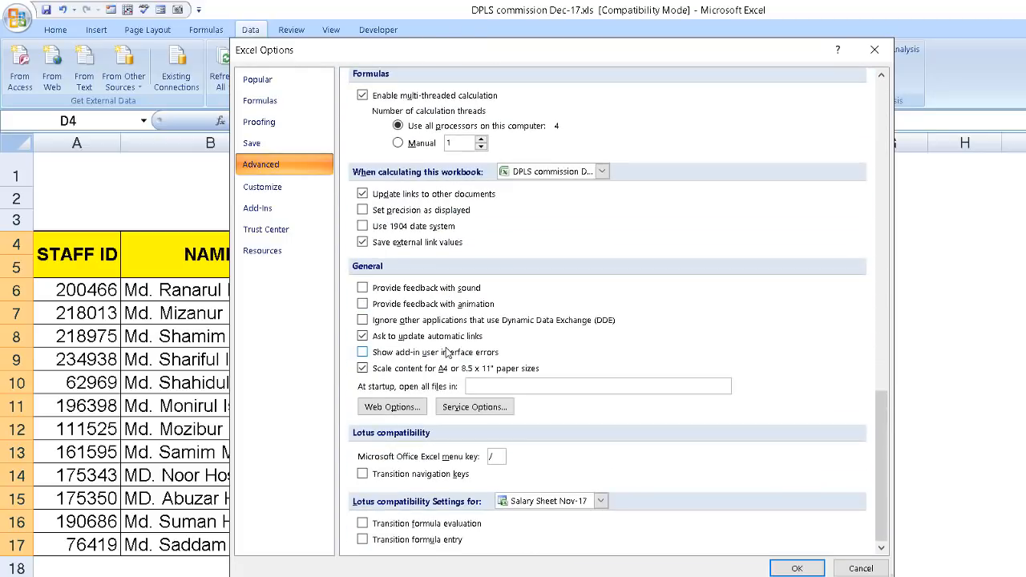
{"action": "left_click", "coordinate": [261, 80]}
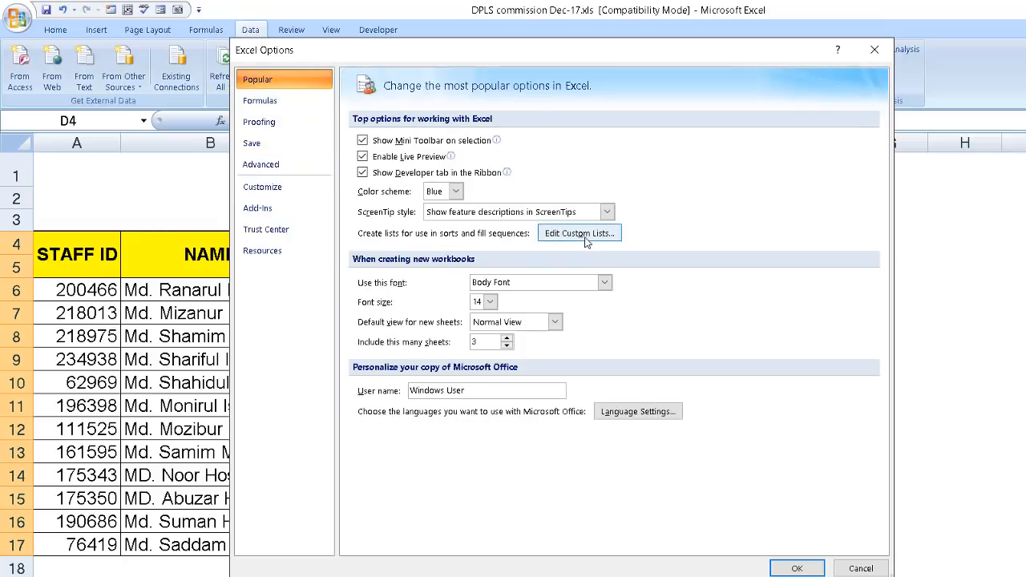
{"action": "left_click", "coordinate": [589, 238]}
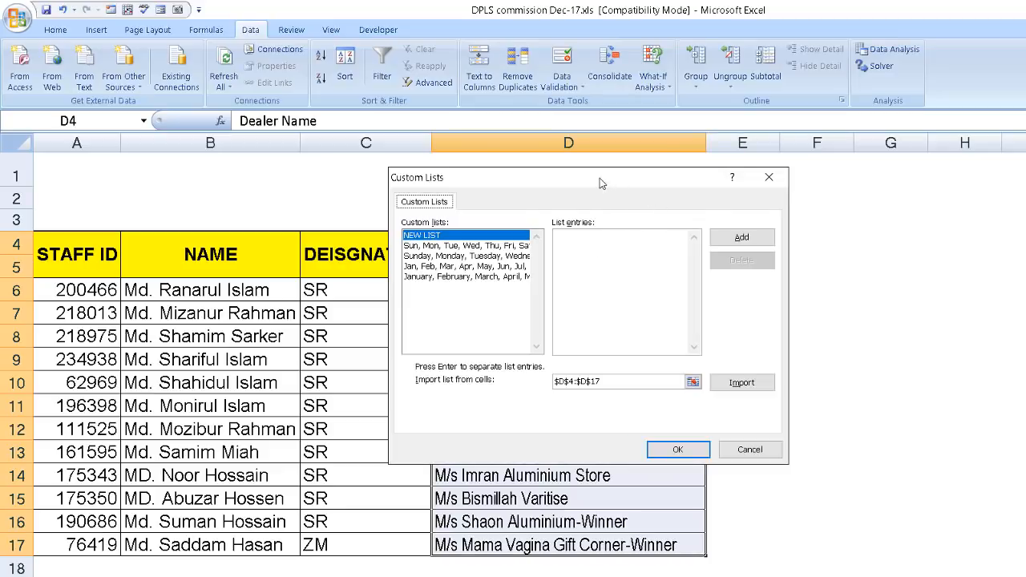
Import the dealer name range D4:D17 as a custom list and review its entries.
{"action": "left_click_drag", "start_coordinate": [601, 182], "coordinate": [967, 188]}
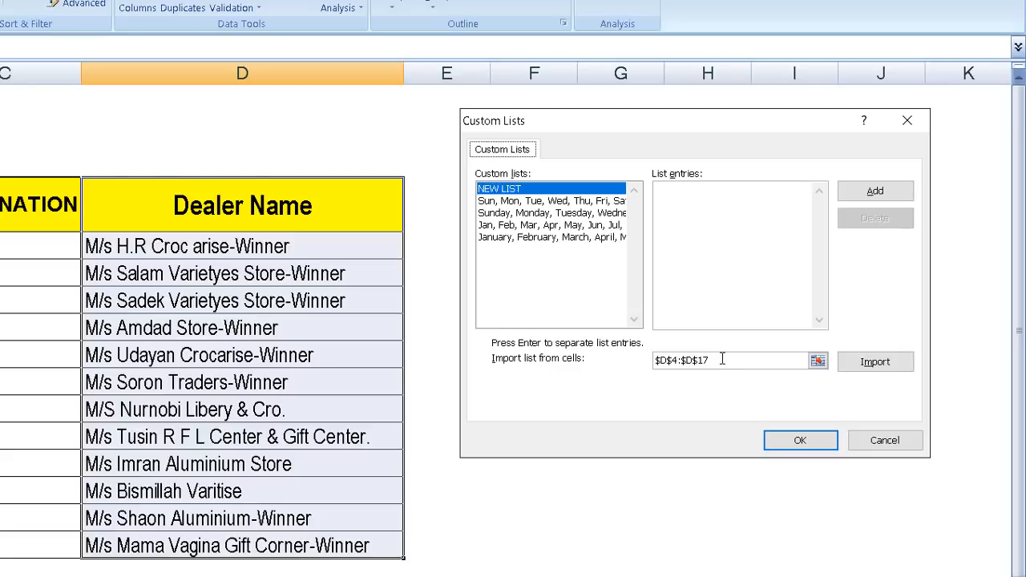
{"action": "left_click_drag", "start_coordinate": [722, 359], "coordinate": [655, 366]}
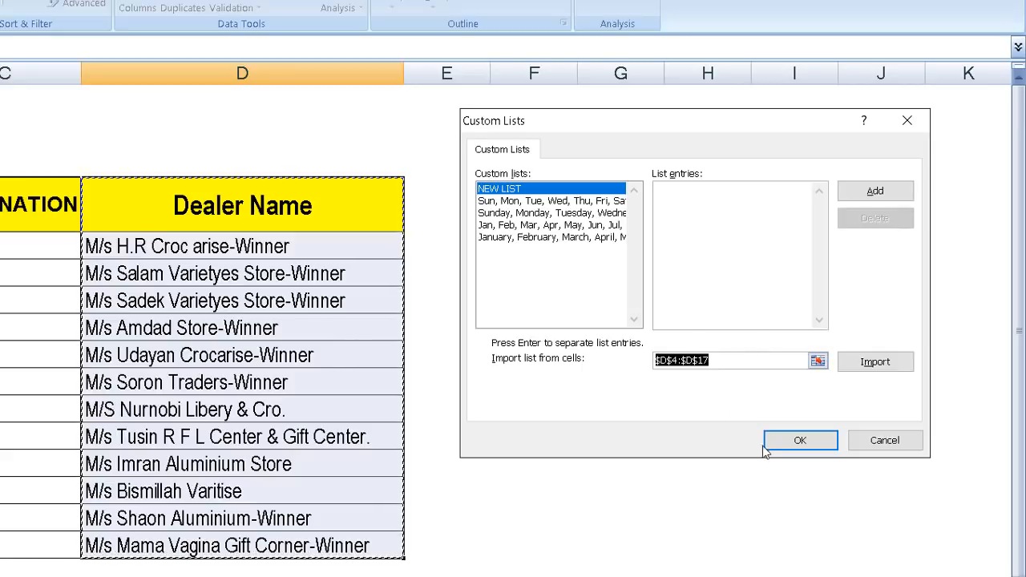
{"action": "left_click", "coordinate": [850, 366]}
{"action": "left_click", "coordinate": [738, 366]}
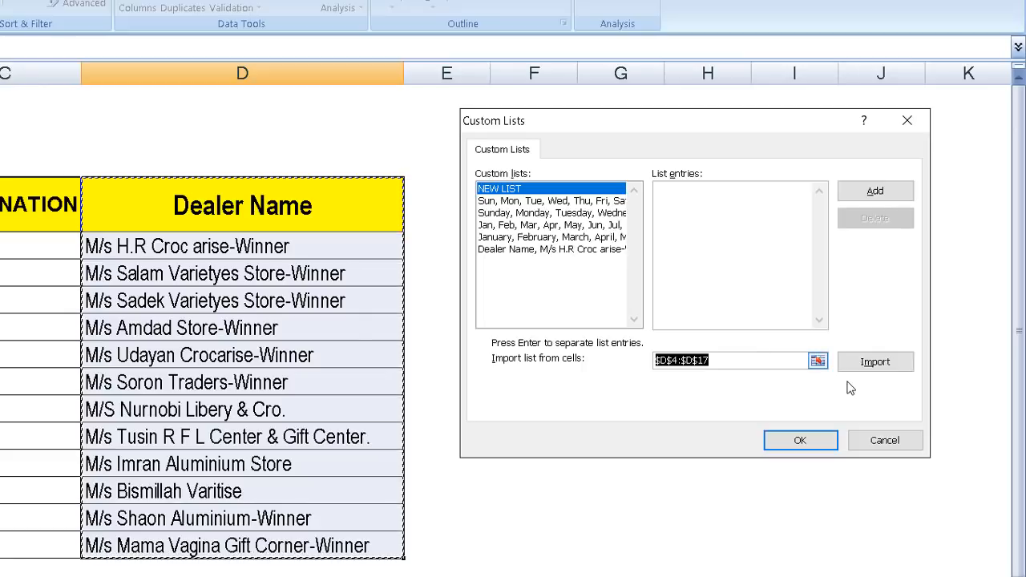
{"action": "left_click", "coordinate": [881, 365]}
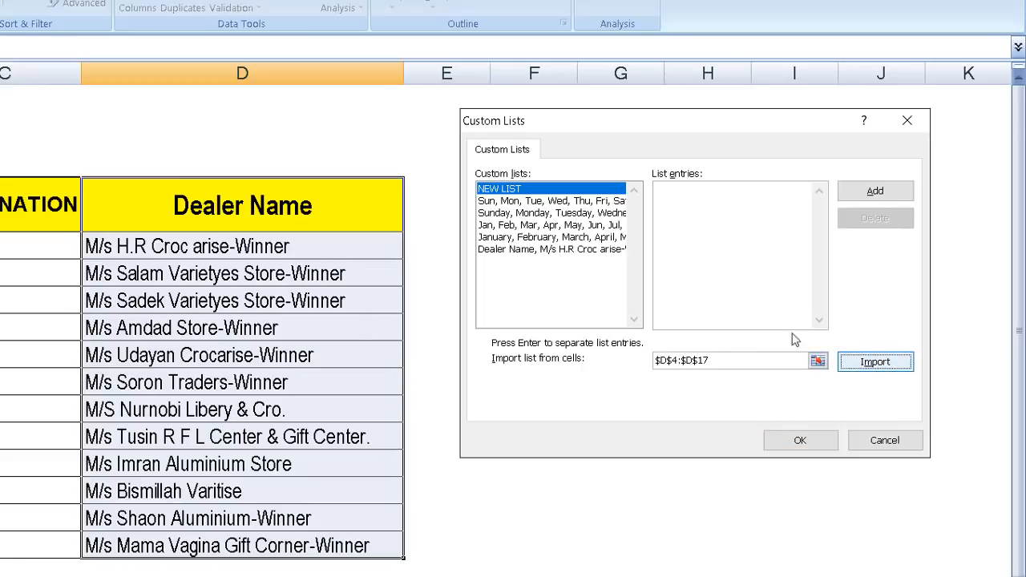
{"action": "left_click", "coordinate": [581, 249]}
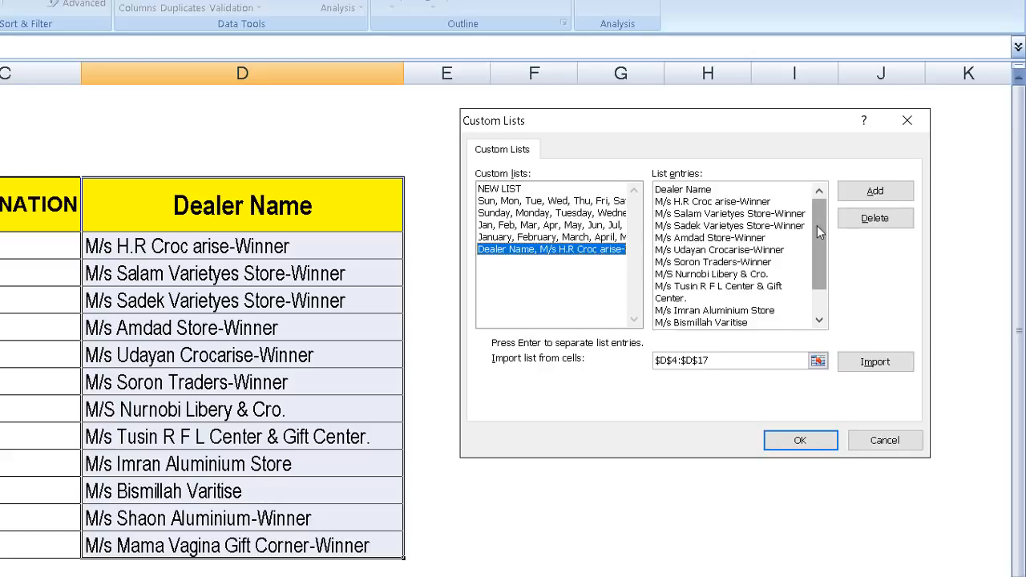
{"action": "mouse_move", "coordinate": [817, 226]}
{"action": "left_mouse_down"}
{"action": "mouse_move", "coordinate": [822, 272]}
{"action": "mouse_move", "coordinate": [819, 250]}
{"action": "left_mouse_up"}
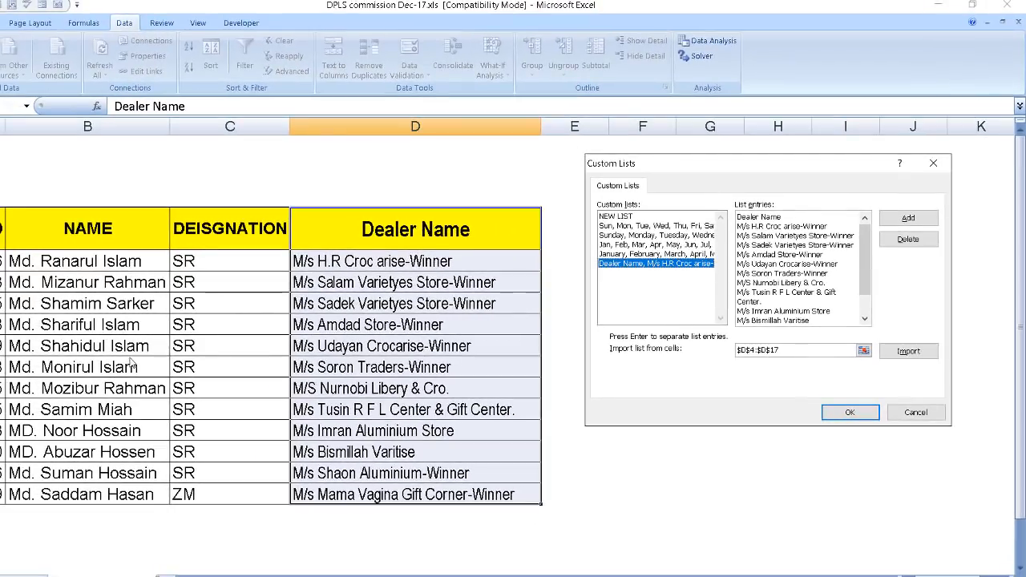
Import the NAME column range B4:B17 as another custom list and accept the Excel options.
{"action": "left_click", "coordinate": [865, 351]}
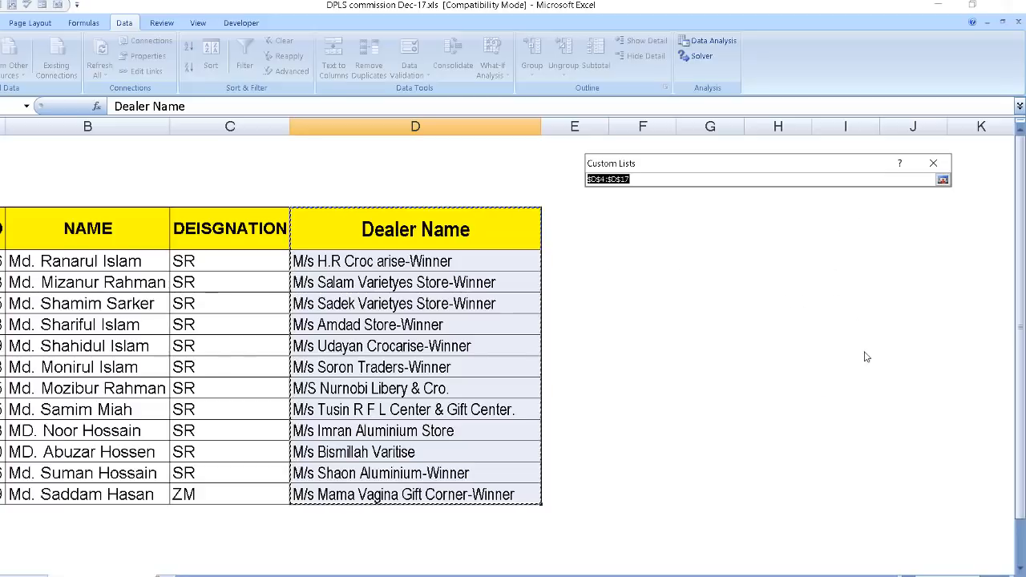
{"action": "left_click", "coordinate": [107, 247]}
{"action": "left_click_drag", "start_coordinate": [107, 247], "coordinate": [97, 496]}
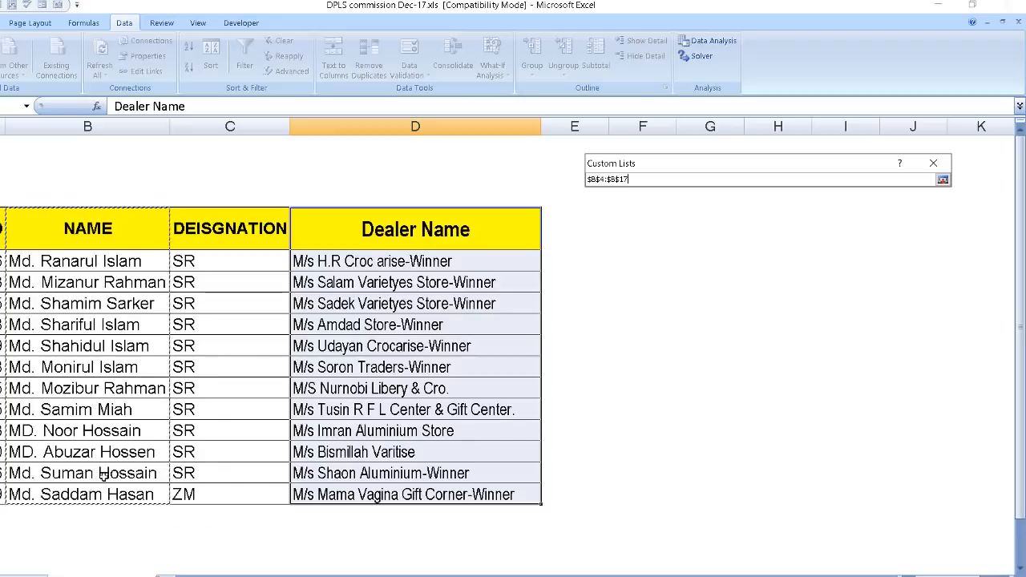
{"action": "left_click_drag", "start_coordinate": [839, 171], "coordinate": [757, 213]}
{"action": "left_click", "coordinate": [862, 221]}
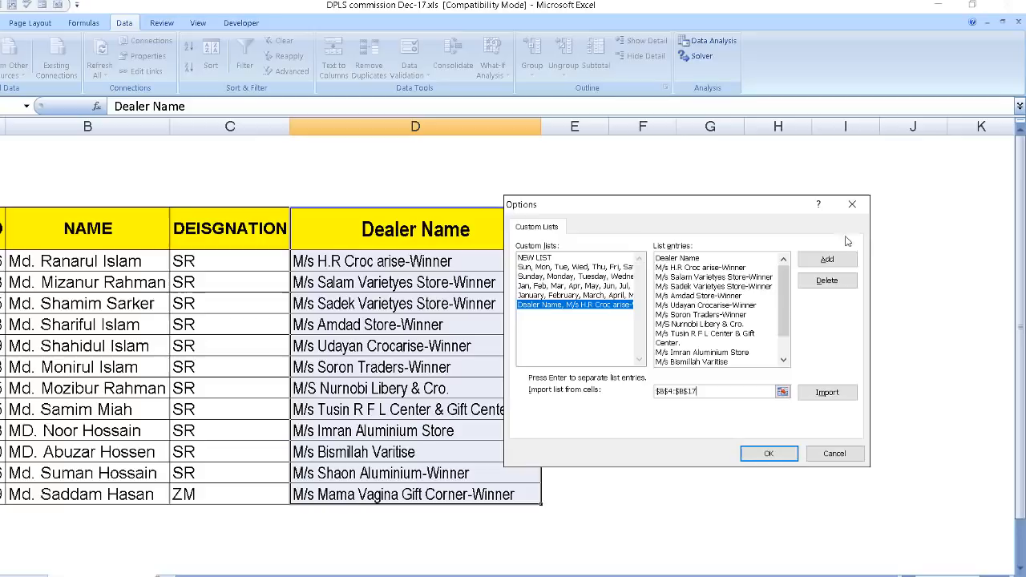
{"action": "left_click", "coordinate": [829, 394]}
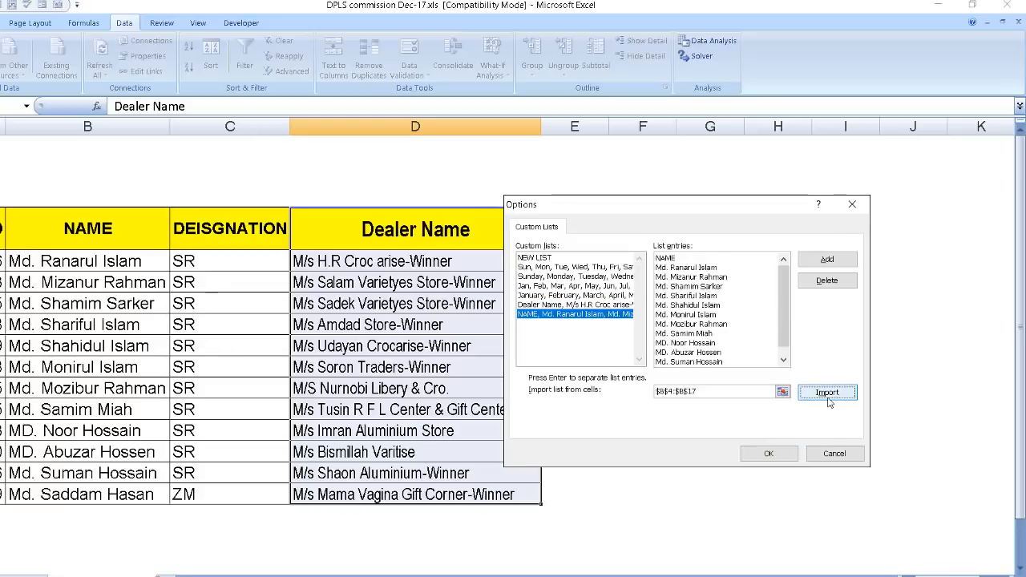
{"action": "left_click", "coordinate": [671, 259]}
{"action": "left_click_drag", "start_coordinate": [657, 257], "coordinate": [764, 392]}
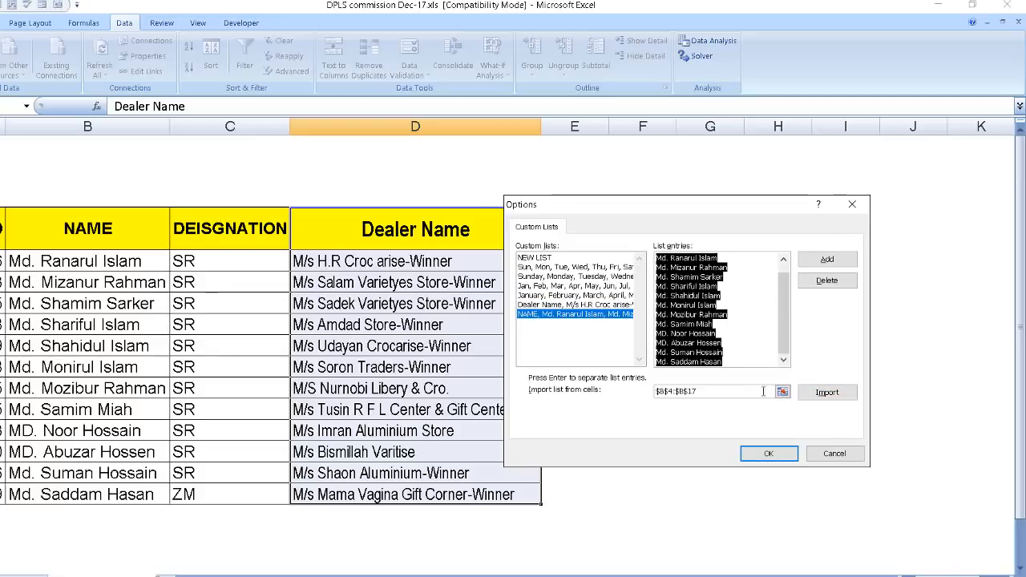
{"action": "left_click", "coordinate": [746, 320]}
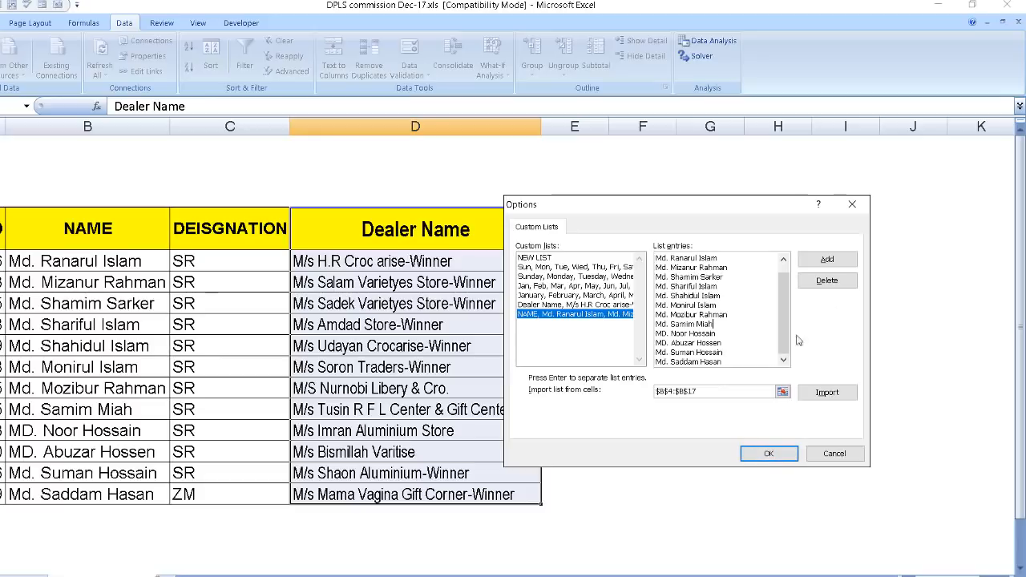
{"action": "left_click", "coordinate": [772, 455]}
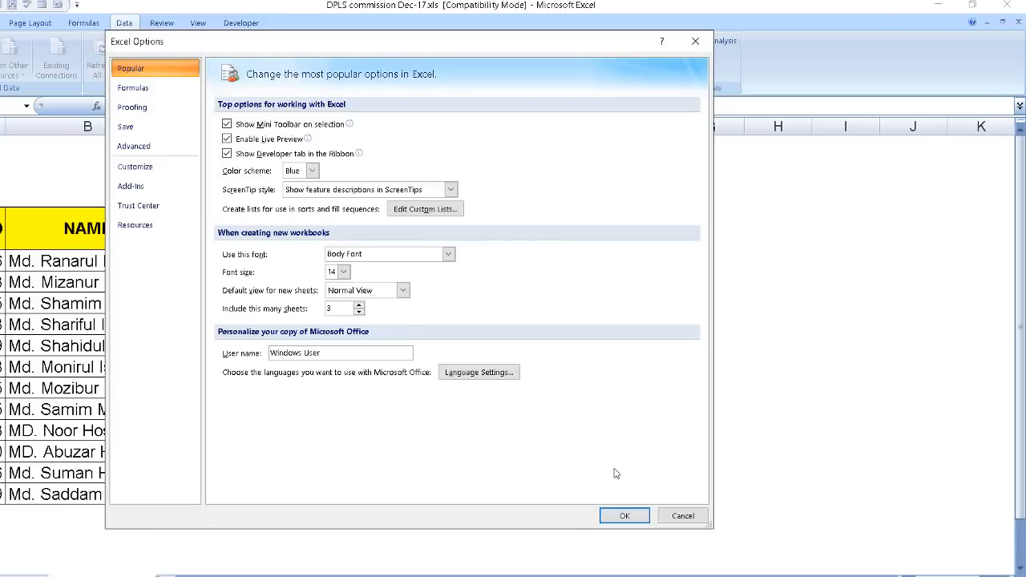
{"action": "left_click", "coordinate": [624, 516]}
Enter Dealer Name in cell F4 and fill the custom list down to F17.
{"action": "left_click", "coordinate": [651, 367]}
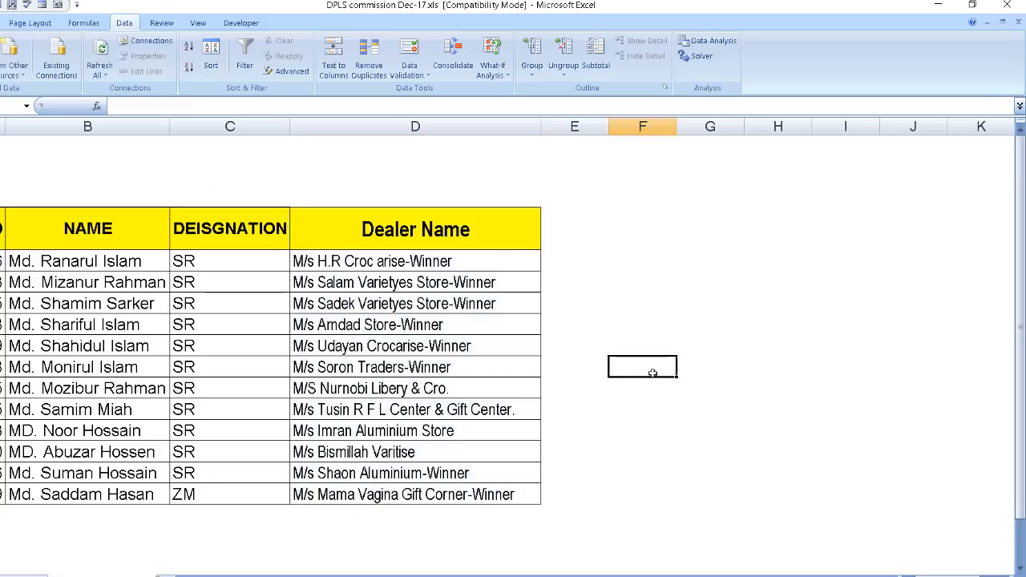
{"action": "left_click", "coordinate": [594, 222]}
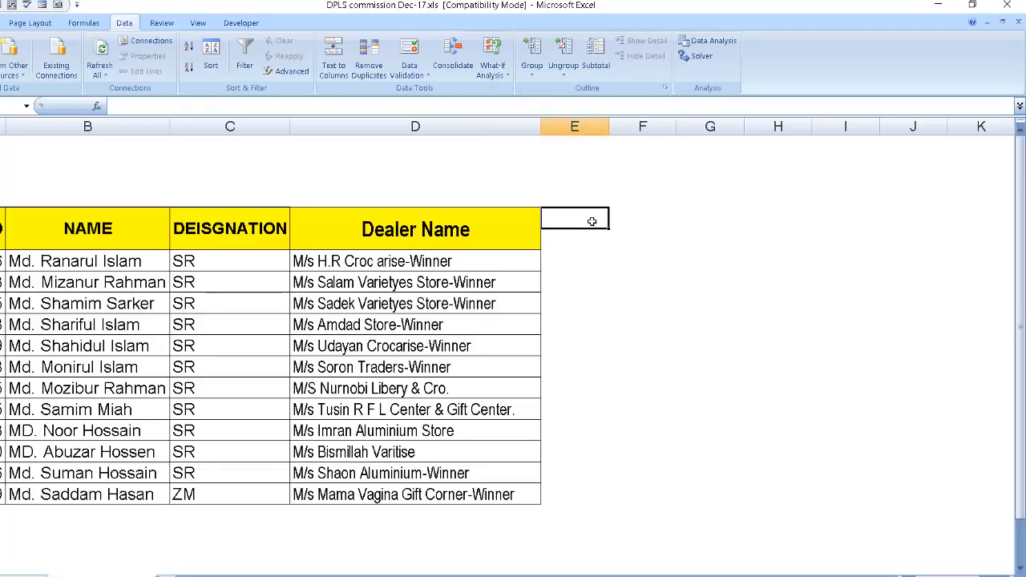
{"action": "left_click", "coordinate": [650, 233]}
{"action": "left_click", "coordinate": [636, 221]}
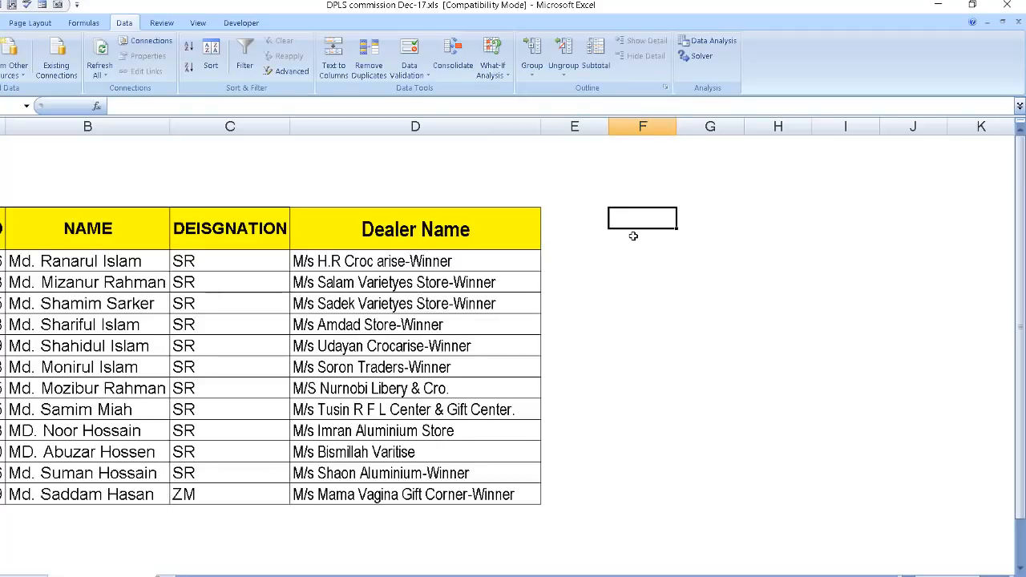
{"action": "type", "text": "Deal"}
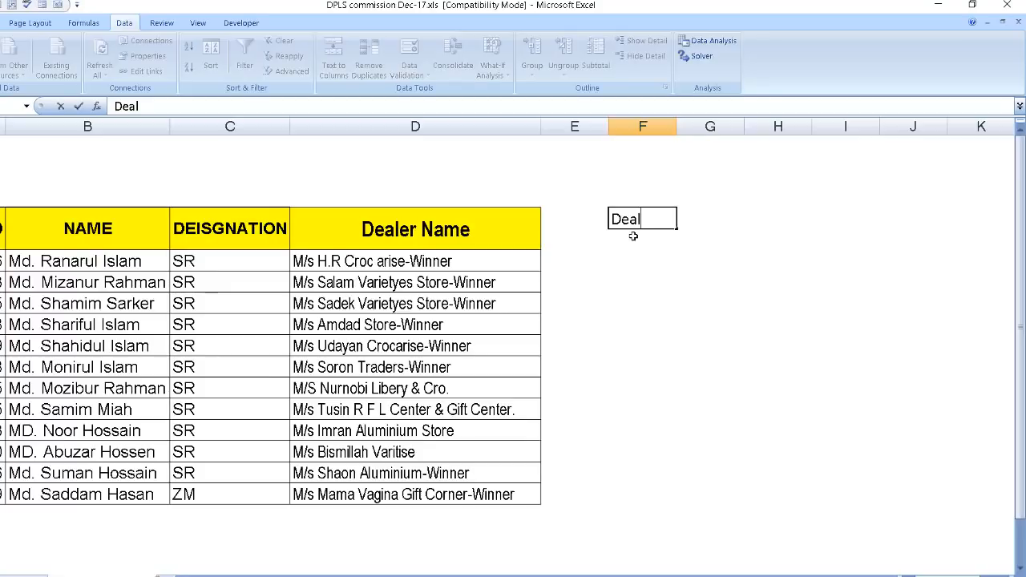
{"action": "type", "text": "er Name"}
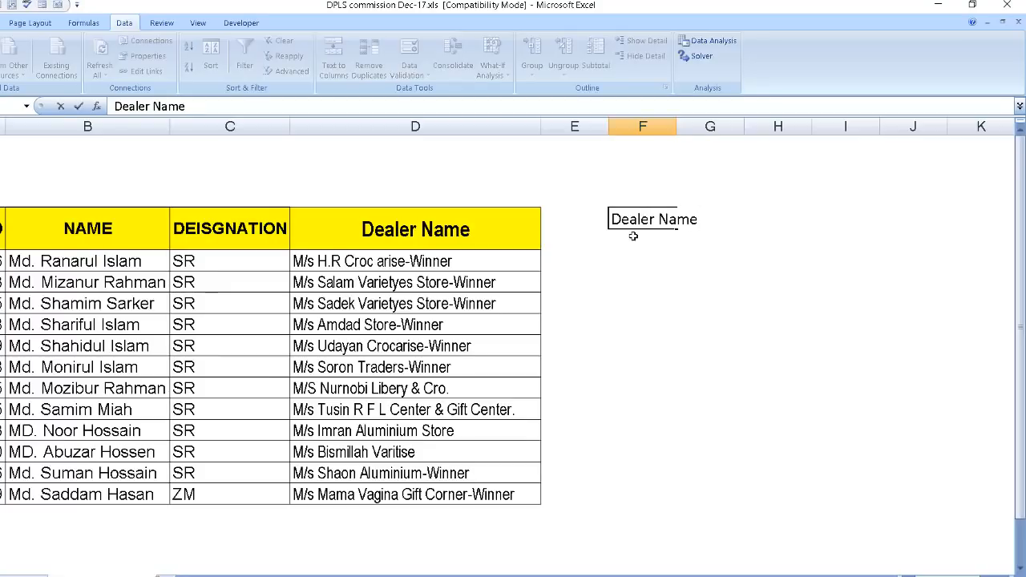
{"action": "key", "text": "Return"}
{"action": "left_click", "coordinate": [679, 228]}
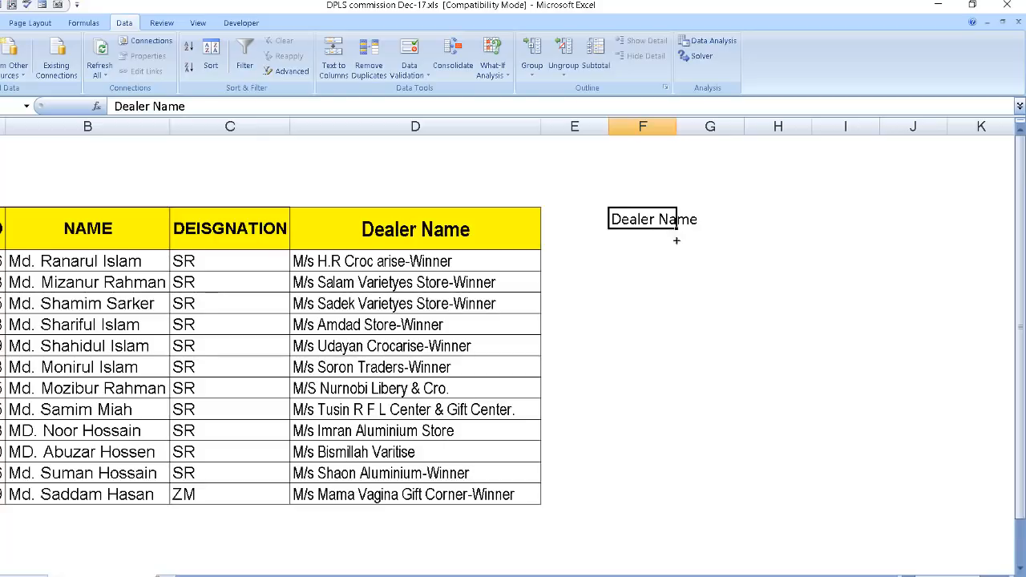
{"action": "left_click_drag", "start_coordinate": [677, 241], "coordinate": [681, 503]}
{"action": "left_click", "coordinate": [789, 319]}
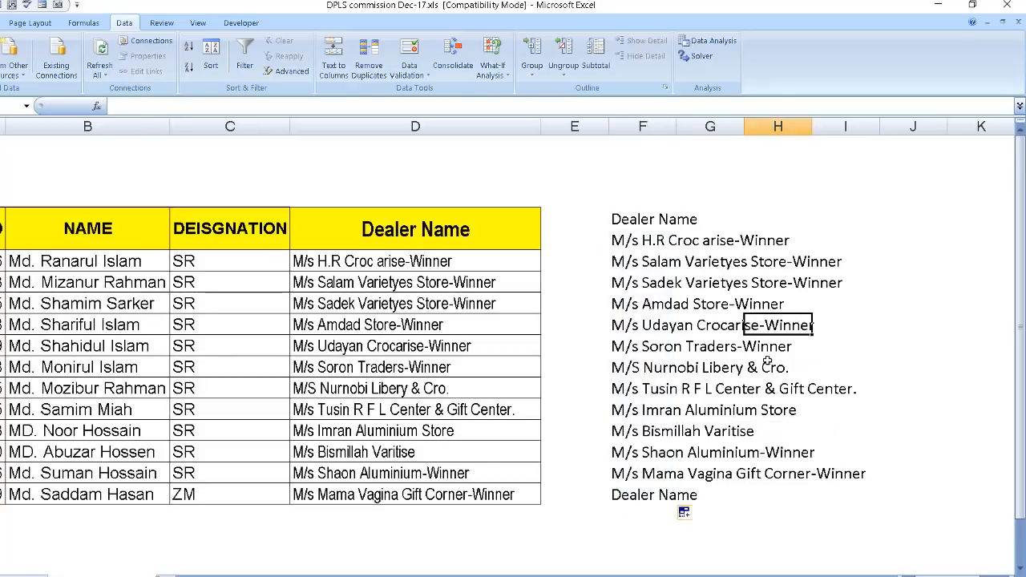
Delete the repeated Dealer Name entry in F17 and clear the filled dealer list starting at F4.
{"action": "left_click_drag", "start_coordinate": [651, 223], "coordinate": [796, 501]}
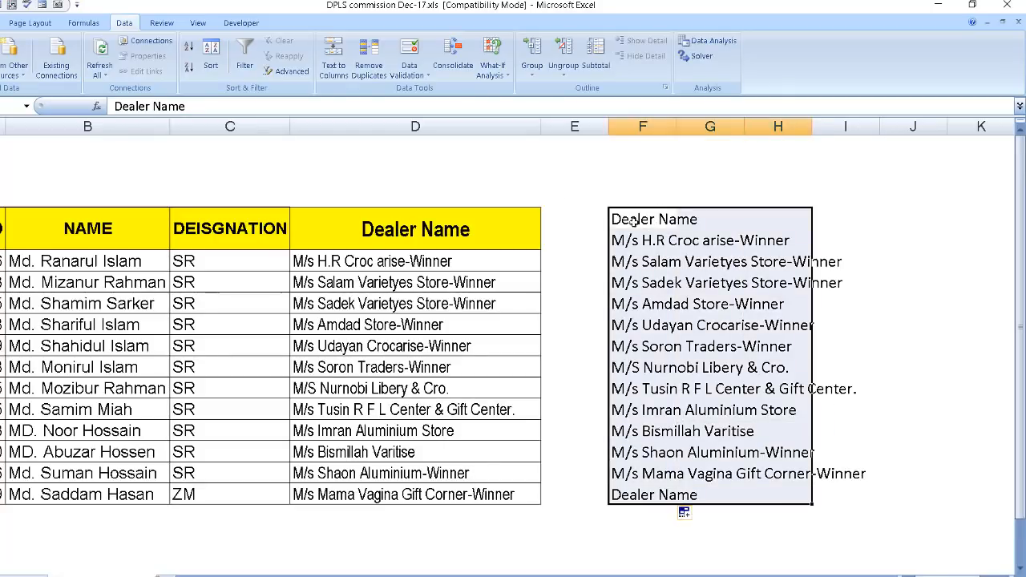
{"action": "left_click", "coordinate": [634, 492]}
{"action": "key", "text": "Delete"}
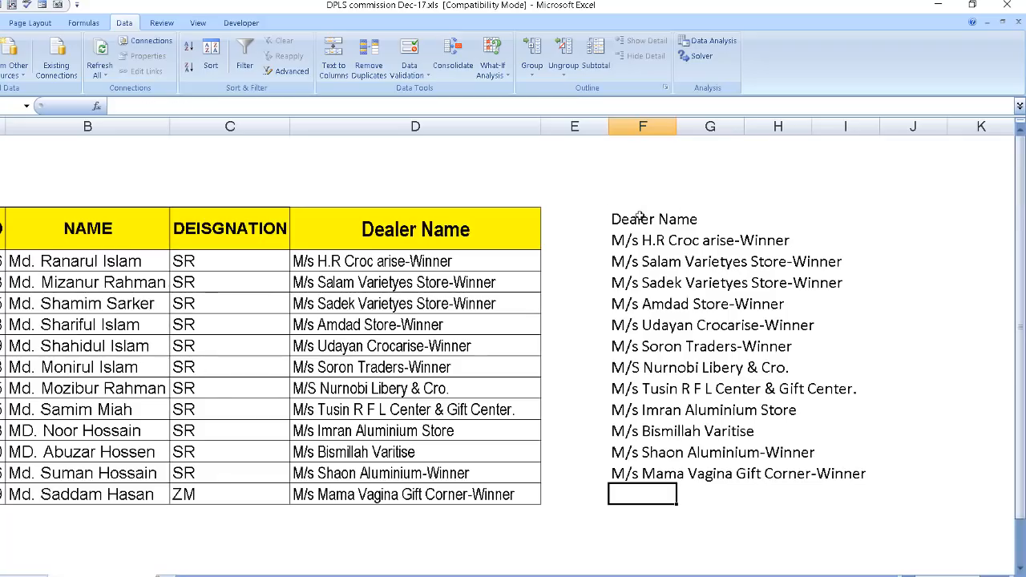
{"action": "left_click_drag", "start_coordinate": [639, 216], "coordinate": [768, 499]}
{"action": "key", "text": "Delete"}
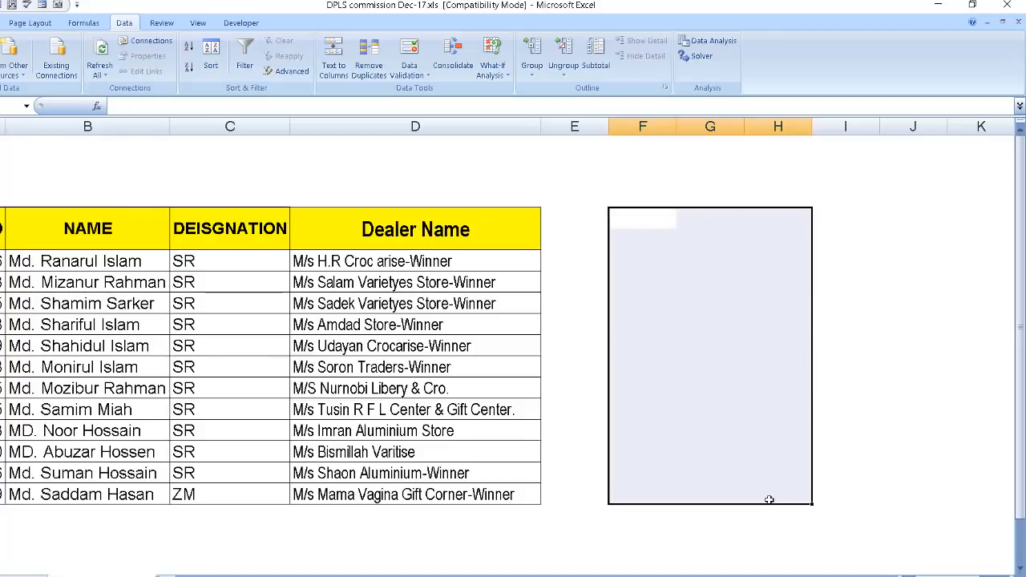
Enter Name in cell F4 and fill the staff name list down to F16.
{"action": "left_click", "coordinate": [648, 216]}
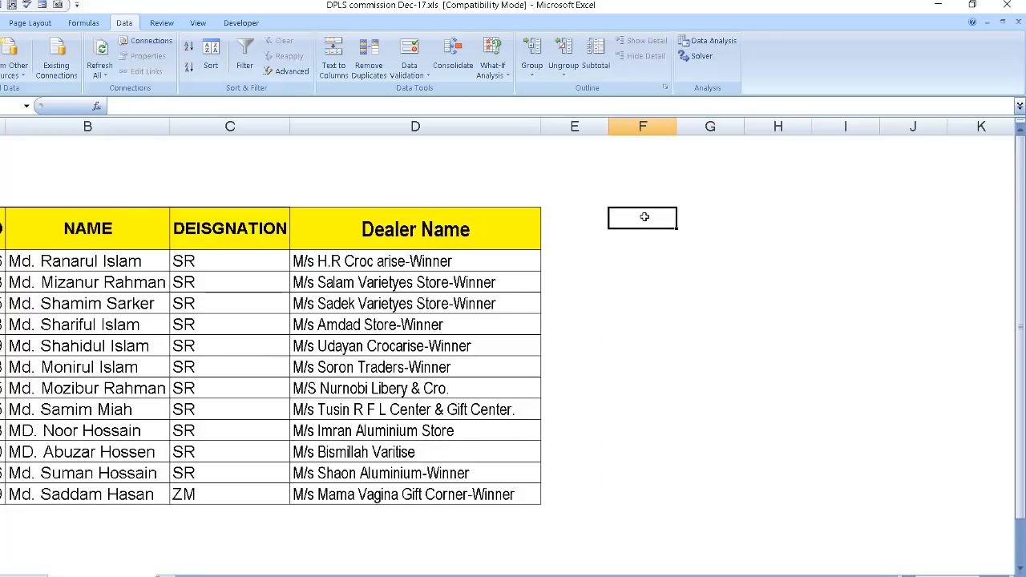
{"action": "type", "text": "Na"}
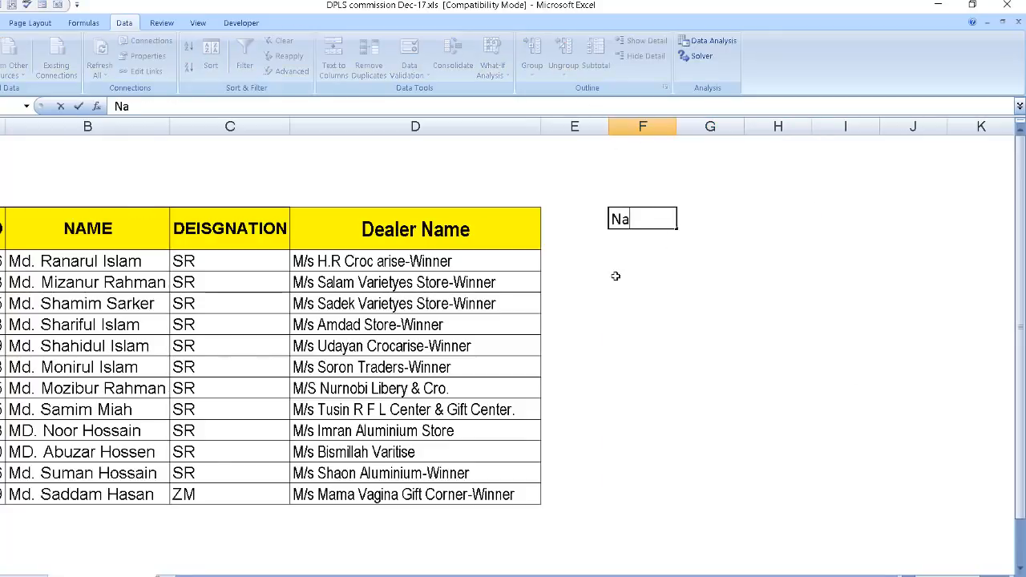
{"action": "type", "text": "me"}
{"action": "left_click", "coordinate": [600, 263]}
{"action": "left_click", "coordinate": [624, 226]}
{"action": "left_click_drag", "start_coordinate": [676, 229], "coordinate": [677, 493]}
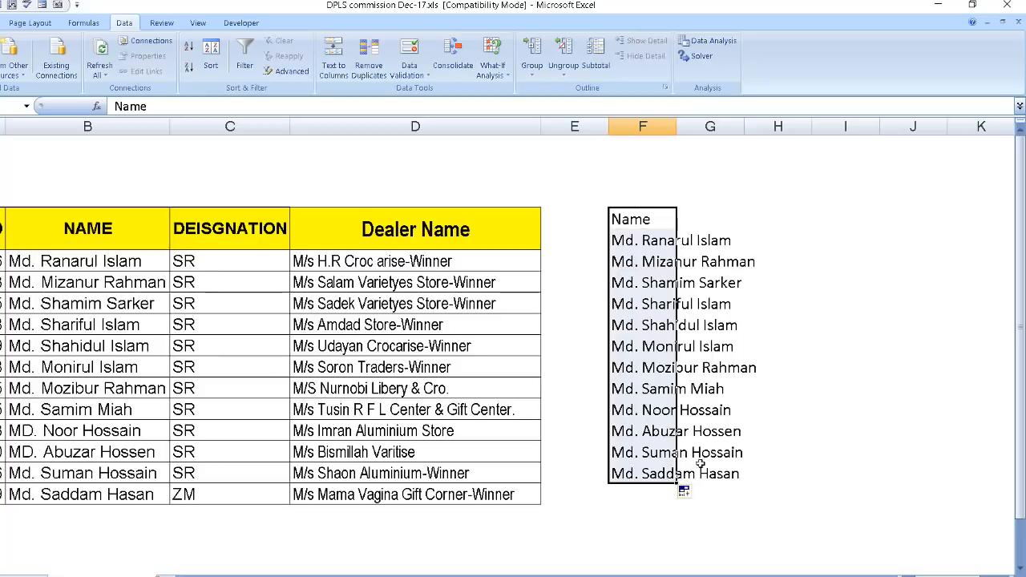
{"action": "left_click", "coordinate": [774, 409]}
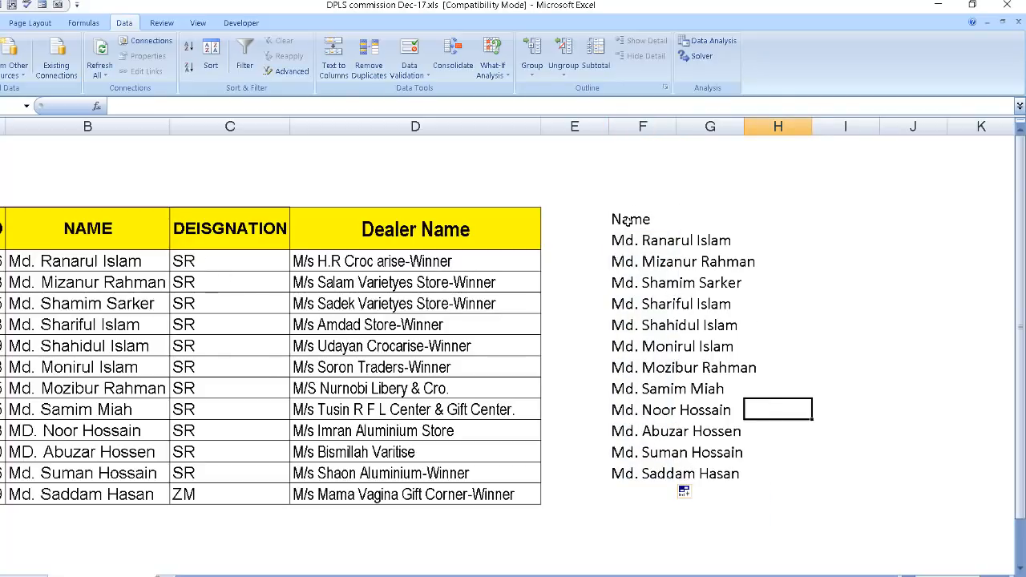
{"action": "left_click_drag", "start_coordinate": [629, 219], "coordinate": [687, 473]}
{"action": "left_click", "coordinate": [858, 417]}
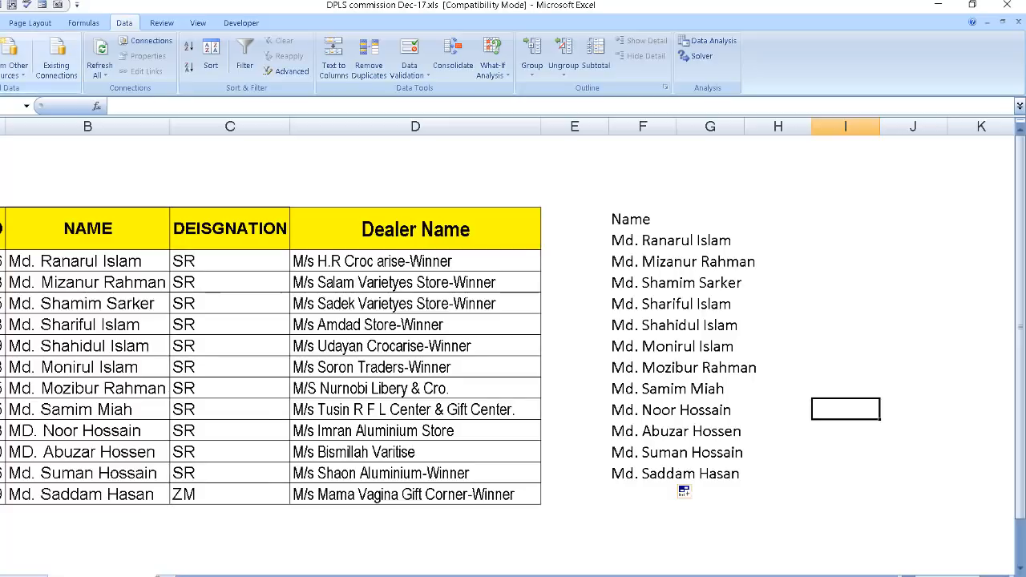
Open the Excel options and look through the Advanced settings down to the Lotus compatibility section, returning to the Popular settings.
{"action": "left_click", "coordinate": [0, 12]}
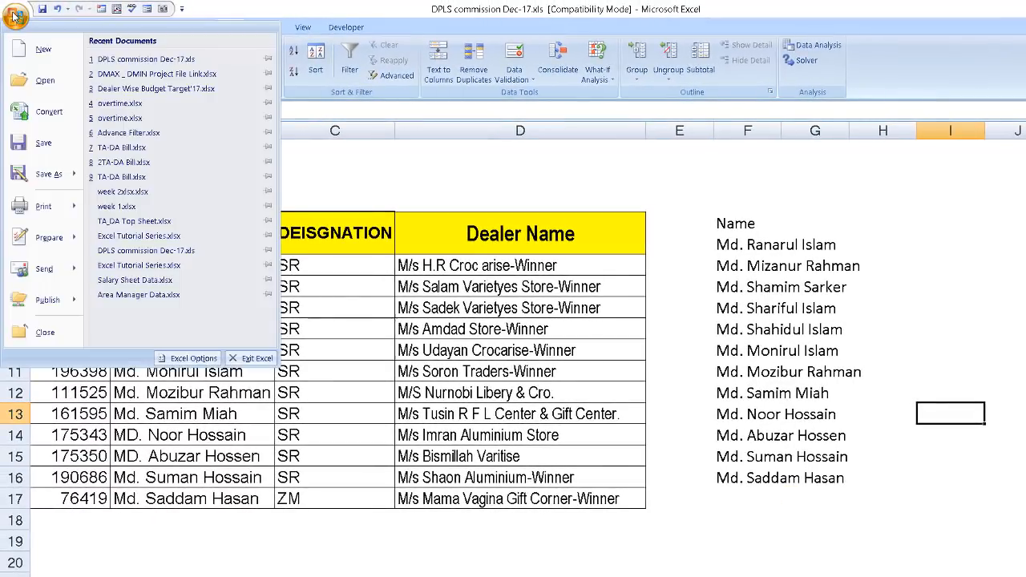
{"action": "left_click", "coordinate": [186, 358]}
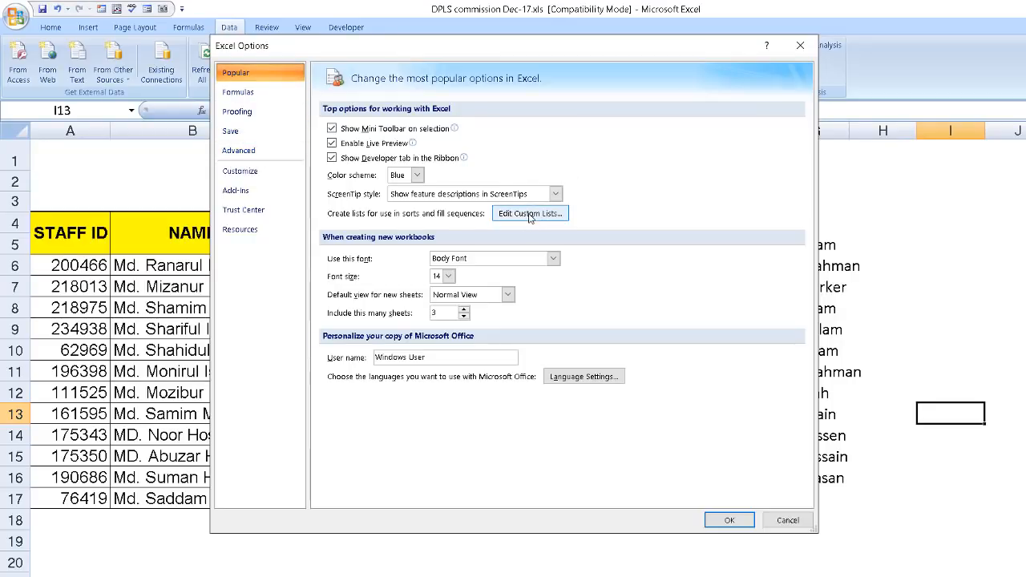
{"action": "left_click", "coordinate": [267, 154]}
{"action": "scroll", "coordinate": [609, 369], "scroll_direction": "down", "scroll_amount": 10}
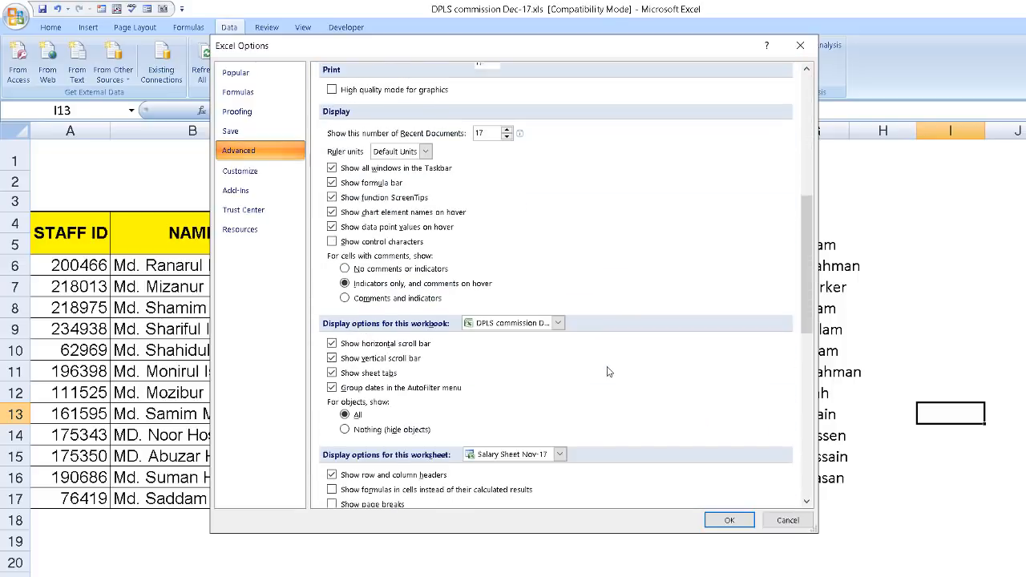
{"action": "scroll", "coordinate": [607, 371], "scroll_direction": "down", "scroll_amount": 10}
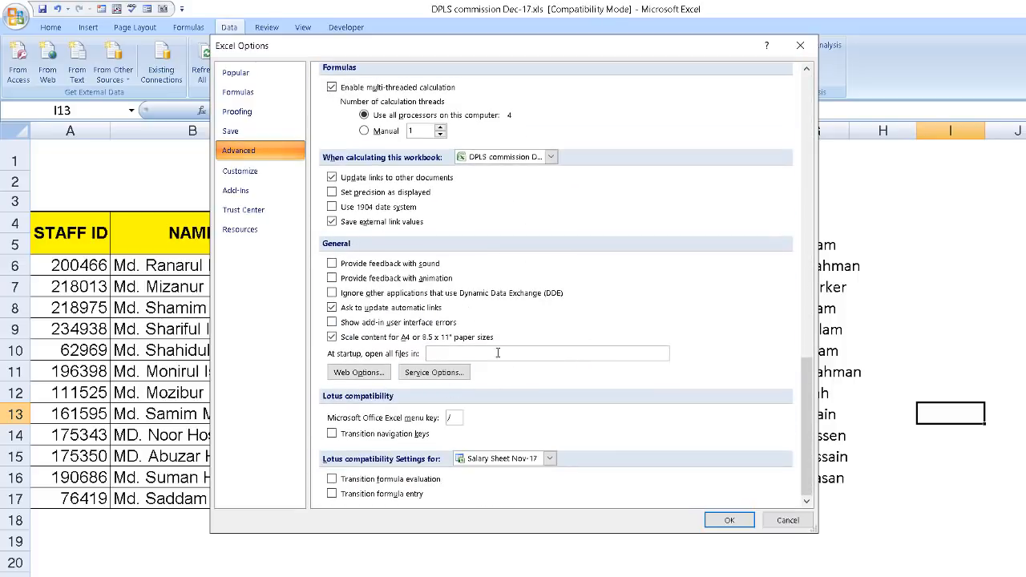
{"action": "left_click", "coordinate": [236, 72]}
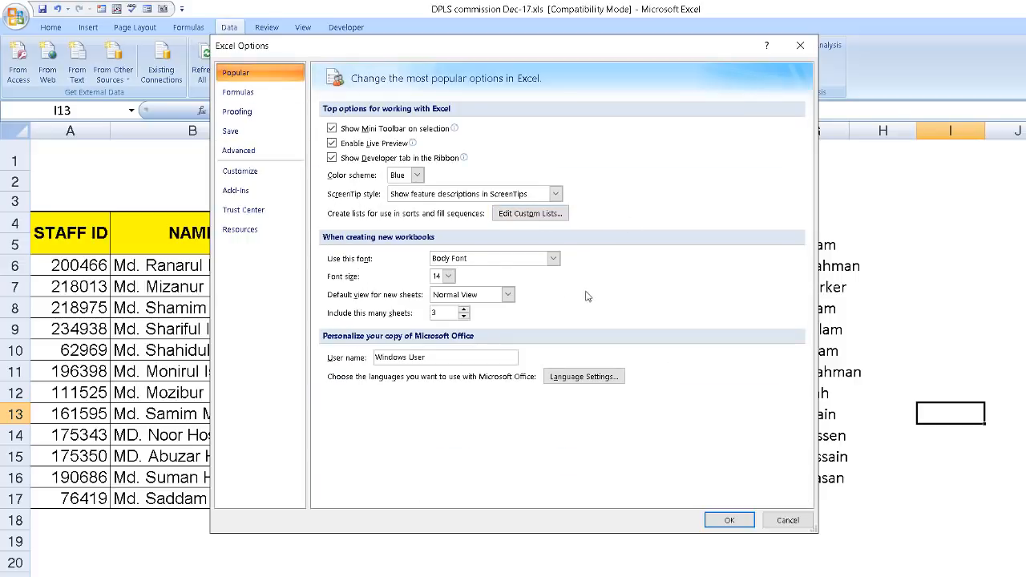
Open the custom lists editor, start a new list, and move the dialog clear of the table's header row.
{"action": "left_click", "coordinate": [542, 215]}
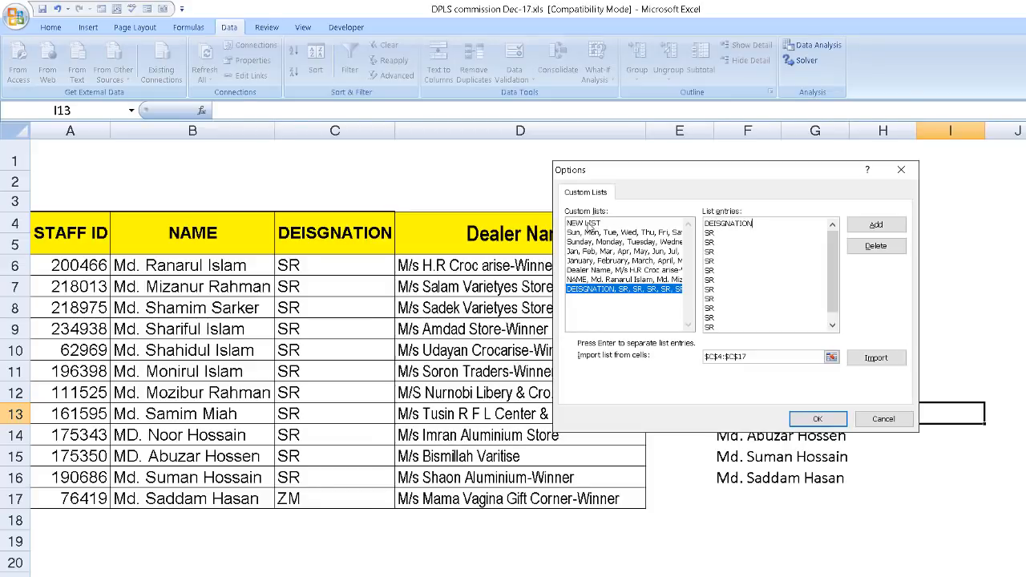
{"action": "left_click", "coordinate": [590, 225]}
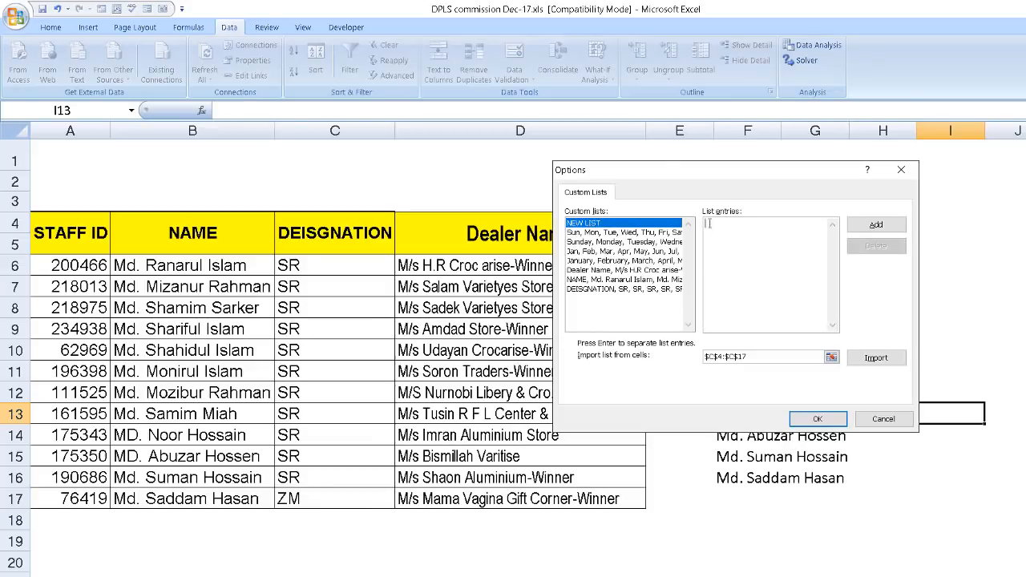
{"action": "left_click_drag", "start_coordinate": [672, 167], "coordinate": [714, 260]}
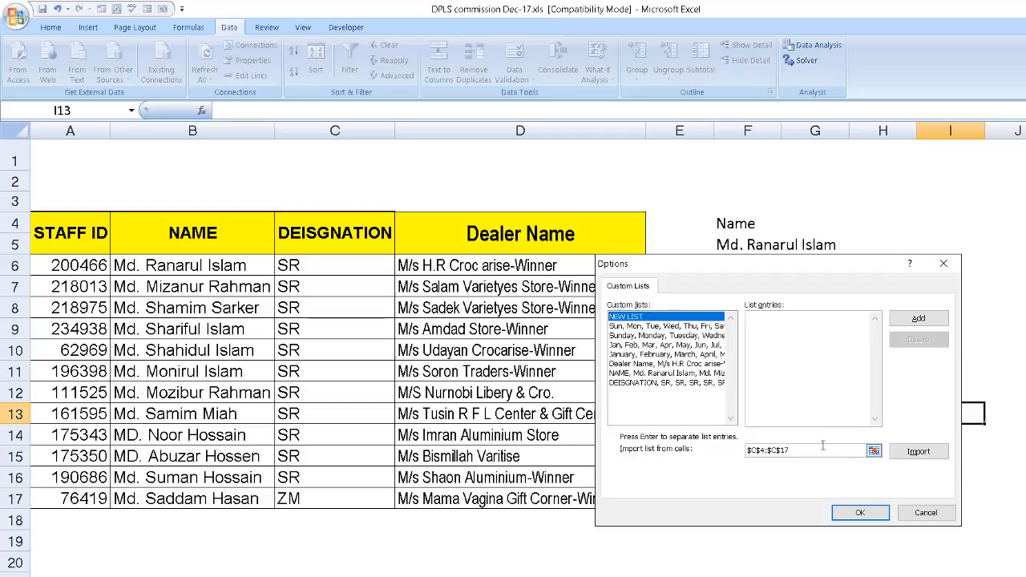
Import the table's header cells A4:D5 as a custom list and accept the Excel options.
{"action": "left_click", "coordinate": [874, 451]}
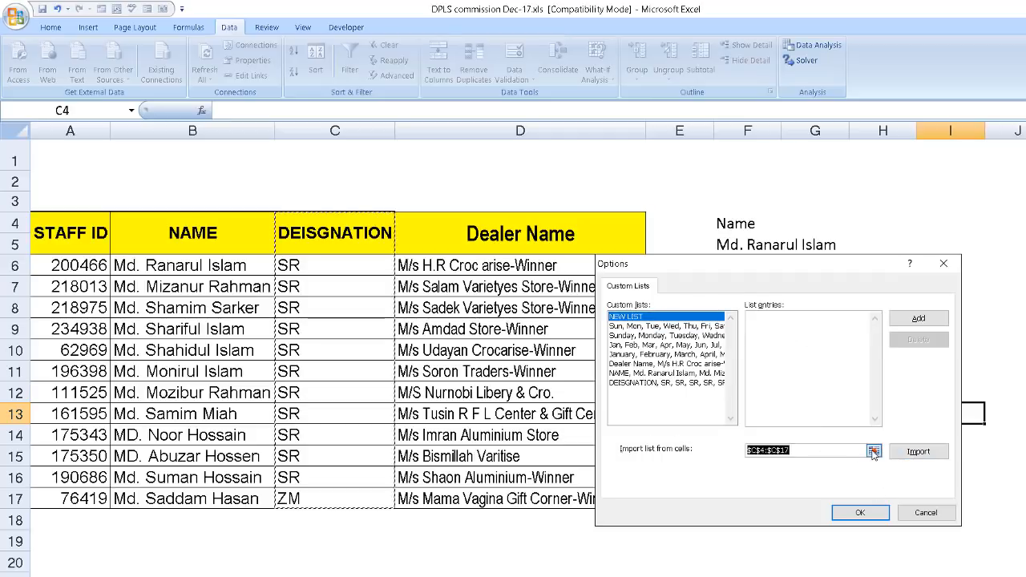
{"action": "left_click_drag", "start_coordinate": [70, 233], "coordinate": [560, 243]}
{"action": "left_click", "coordinate": [953, 280]}
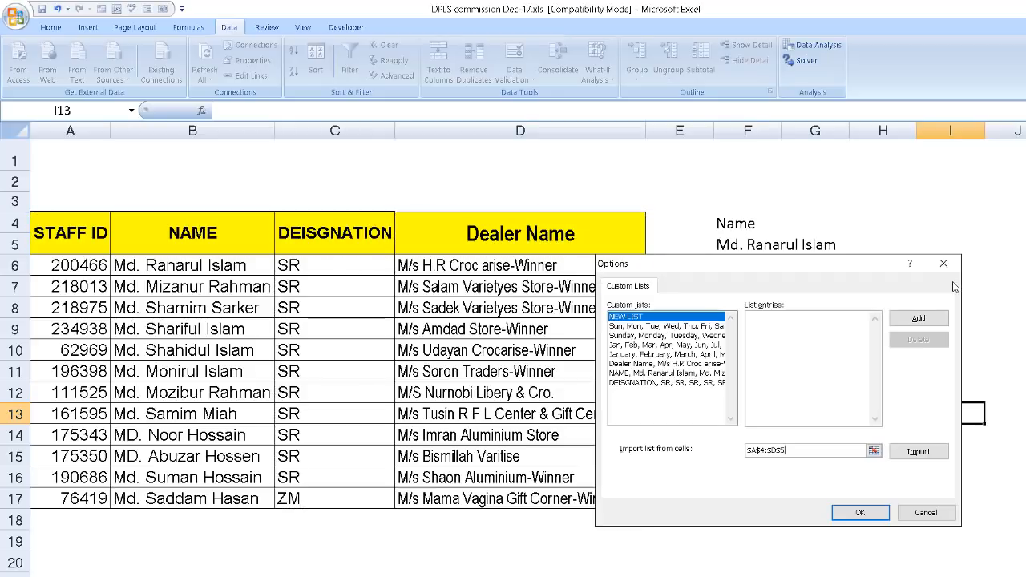
{"action": "left_click", "coordinate": [915, 452]}
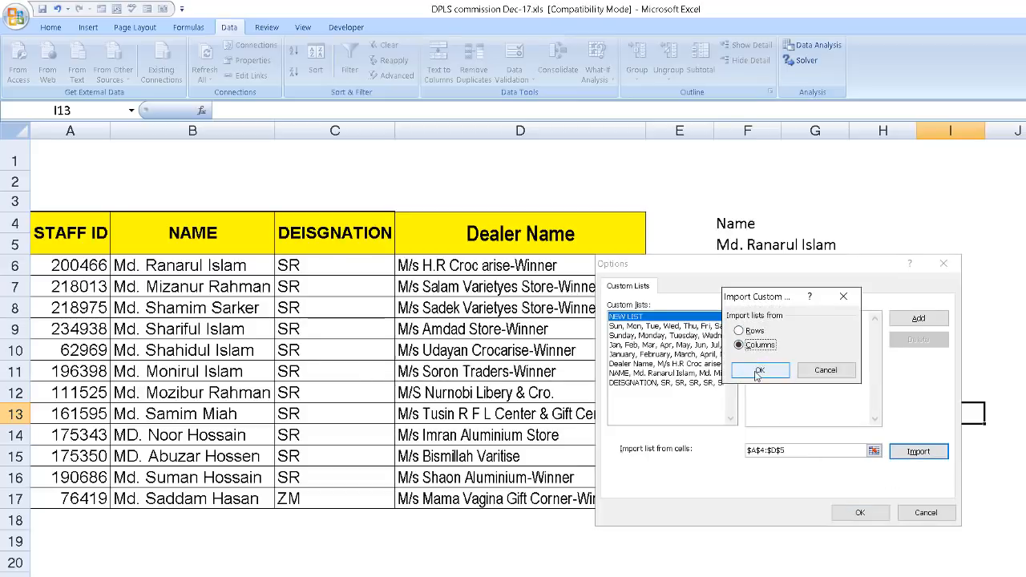
{"action": "left_click", "coordinate": [760, 369]}
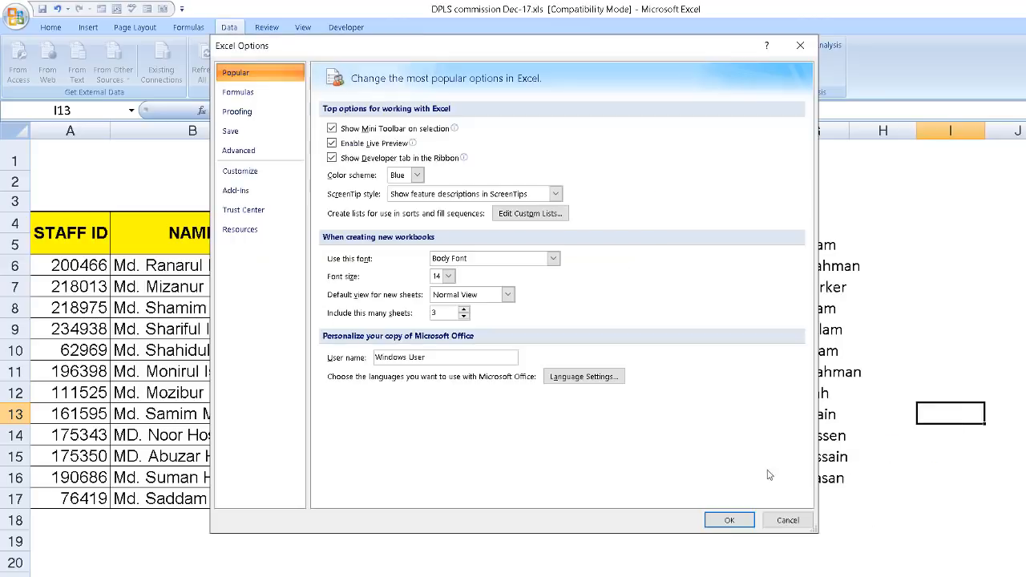
{"action": "left_click", "coordinate": [728, 520]}
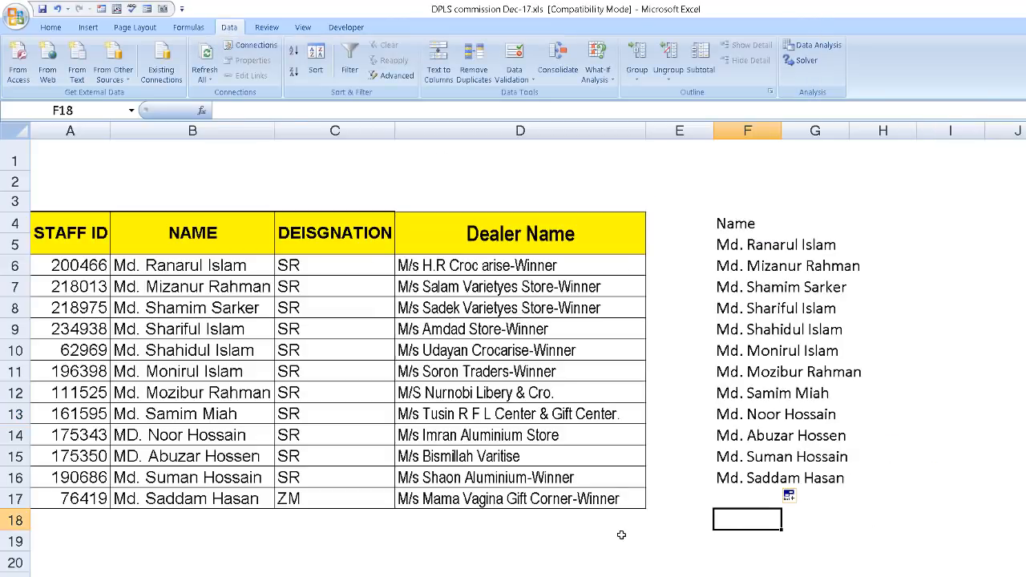
Copy the STAFF ID heading text from cell A4 and paste it into cell A21.
{"action": "left_click_drag", "start_coordinate": [64, 226], "coordinate": [111, 233]}
{"action": "key", "text": "ctrl+c"}
{"action": "right_click", "coordinate": [82, 233]}
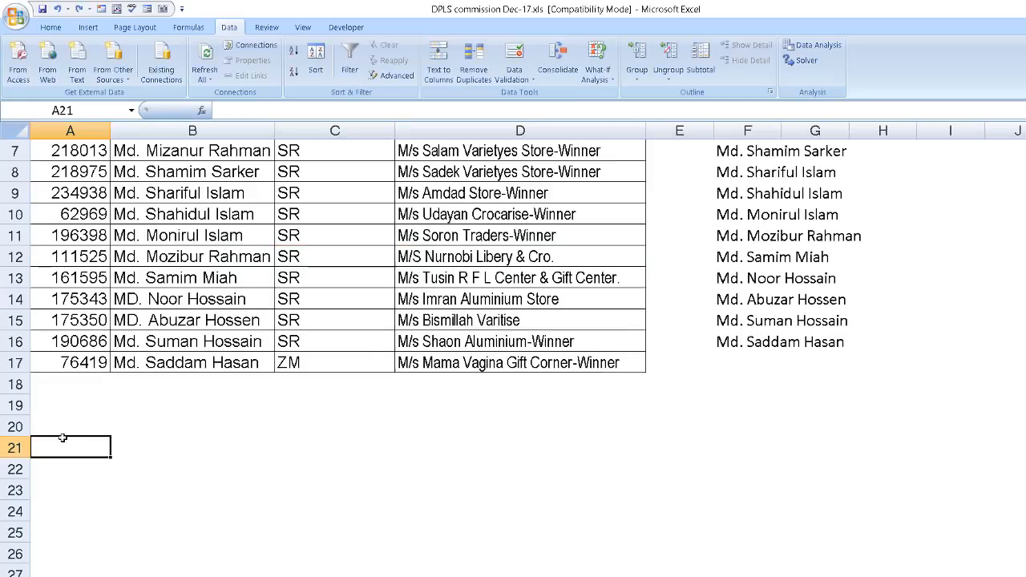
{"action": "right_click", "coordinate": [57, 449]}
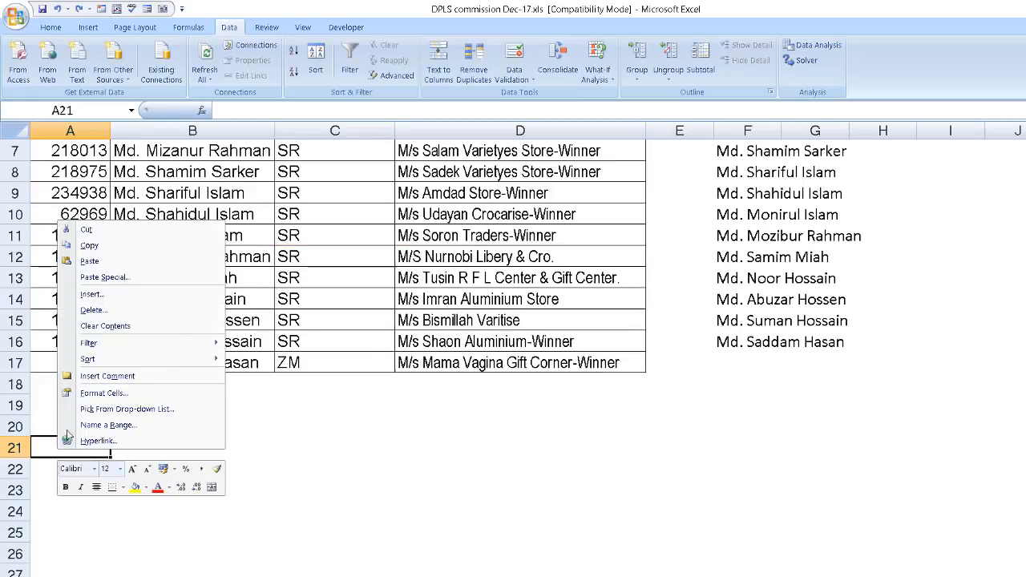
{"action": "left_click", "coordinate": [90, 262]}
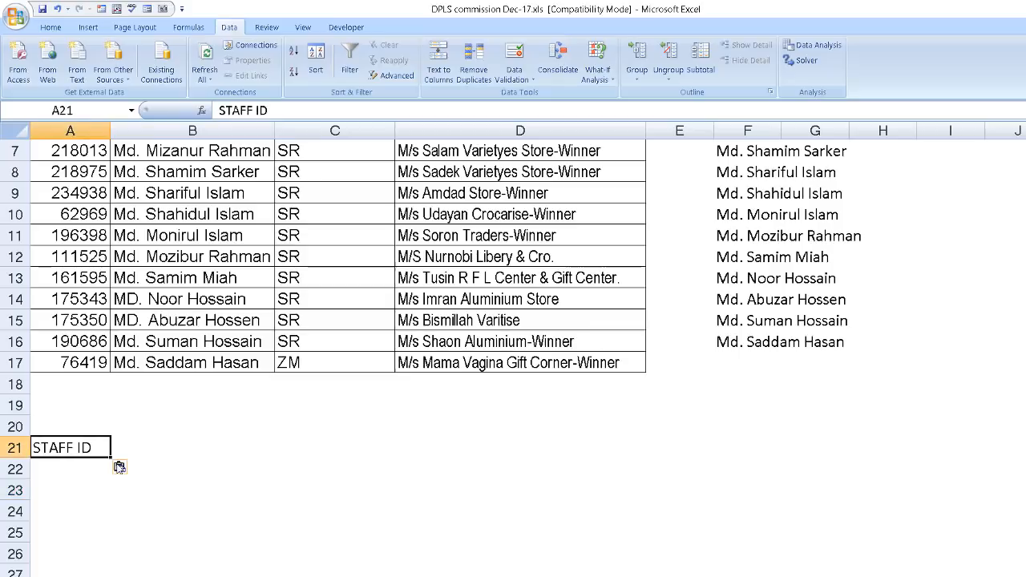
Fill the header custom list from STAFF ID in A21 across to D21.
{"action": "left_click_drag", "start_coordinate": [112, 457], "coordinate": [412, 458]}
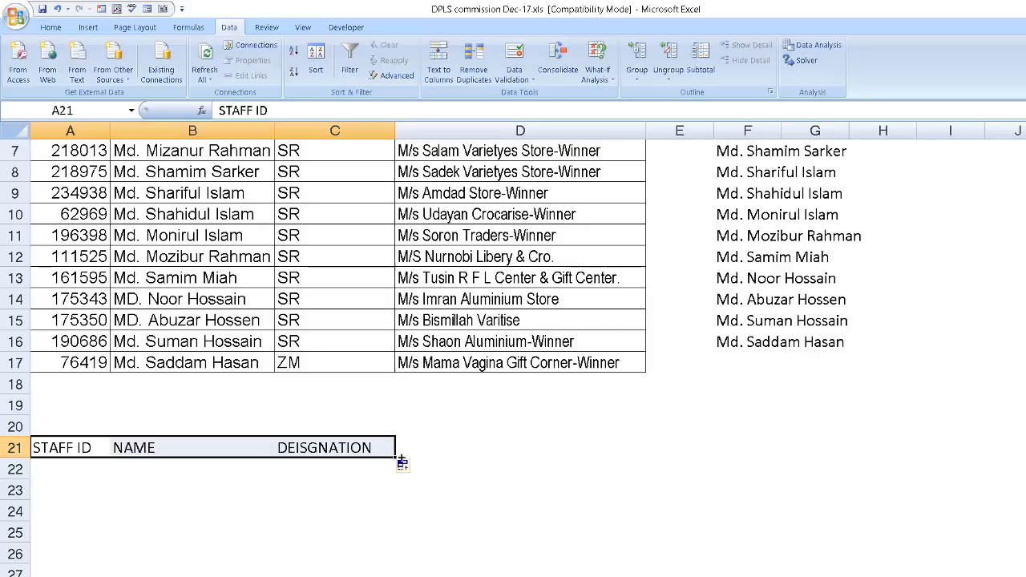
{"action": "left_click", "coordinate": [73, 512]}
{"action": "left_click", "coordinate": [69, 446]}
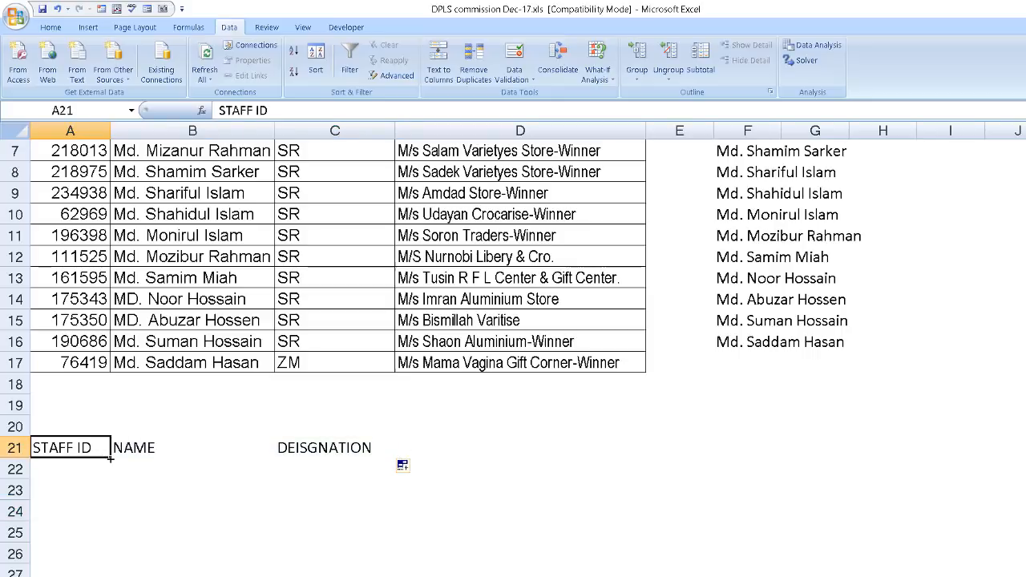
{"action": "left_click_drag", "start_coordinate": [122, 458], "coordinate": [633, 456]}
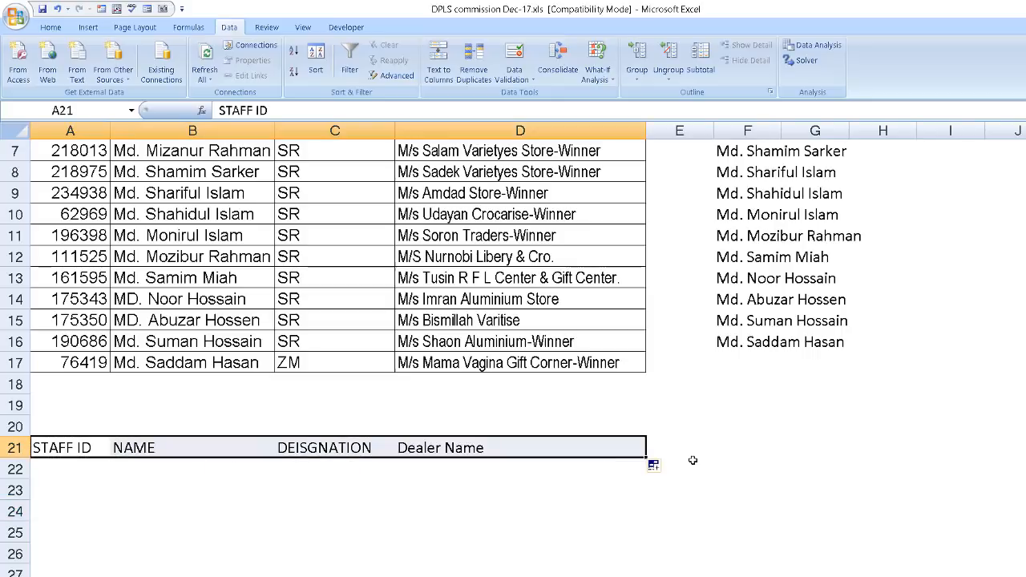
Apply borders to all cells of the filled header row A21:D21.
{"action": "scroll", "coordinate": [652, 435], "scroll_direction": "up", "scroll_amount": 2}
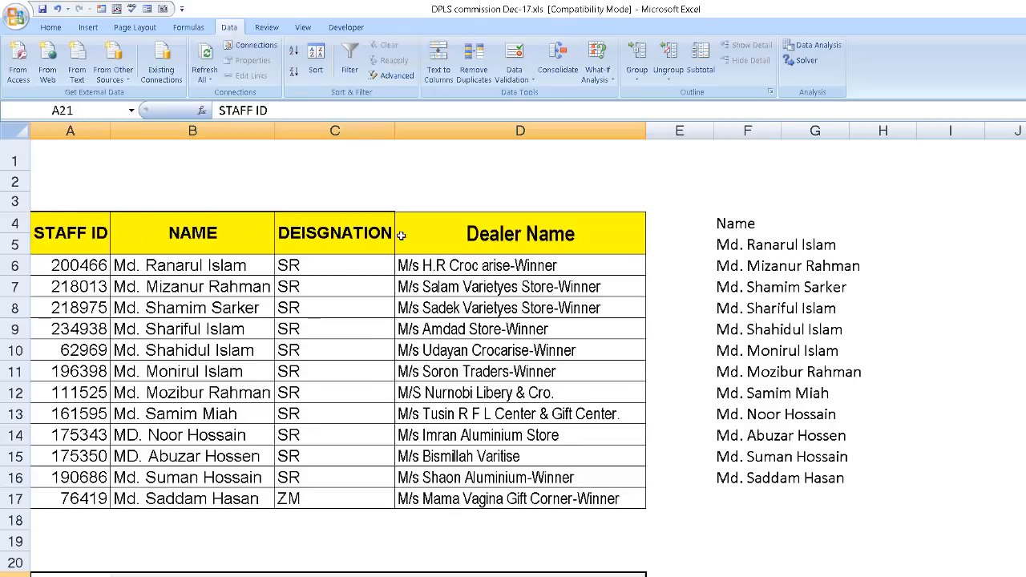
{"action": "scroll", "coordinate": [513, 240], "scroll_direction": "down", "scroll_amount": 4}
{"action": "left_click", "coordinate": [145, 357]}
{"action": "left_click_drag", "start_coordinate": [93, 319], "coordinate": [595, 314]}
{"action": "left_click", "coordinate": [51, 28]}
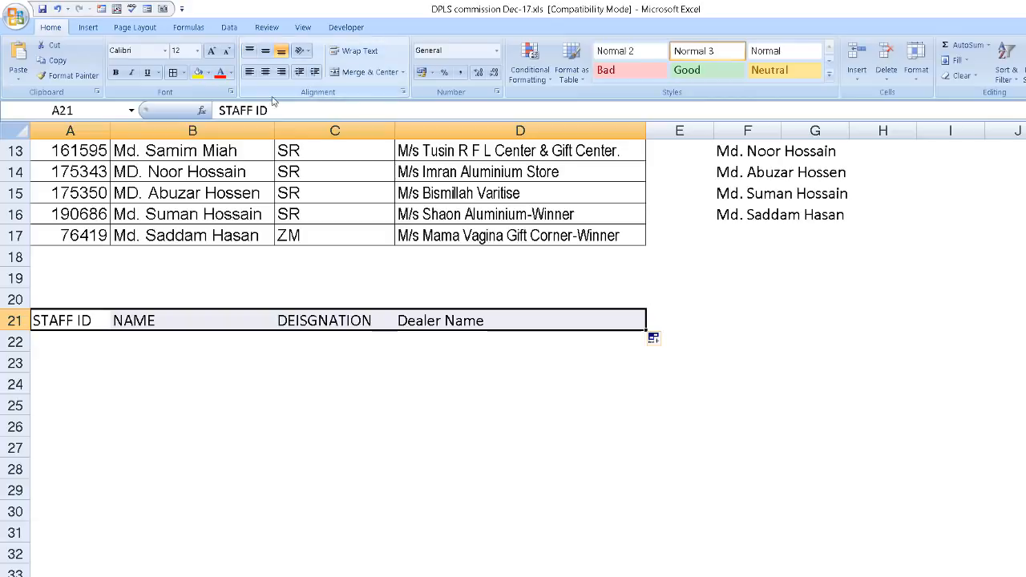
{"action": "left_click", "coordinate": [171, 72]}
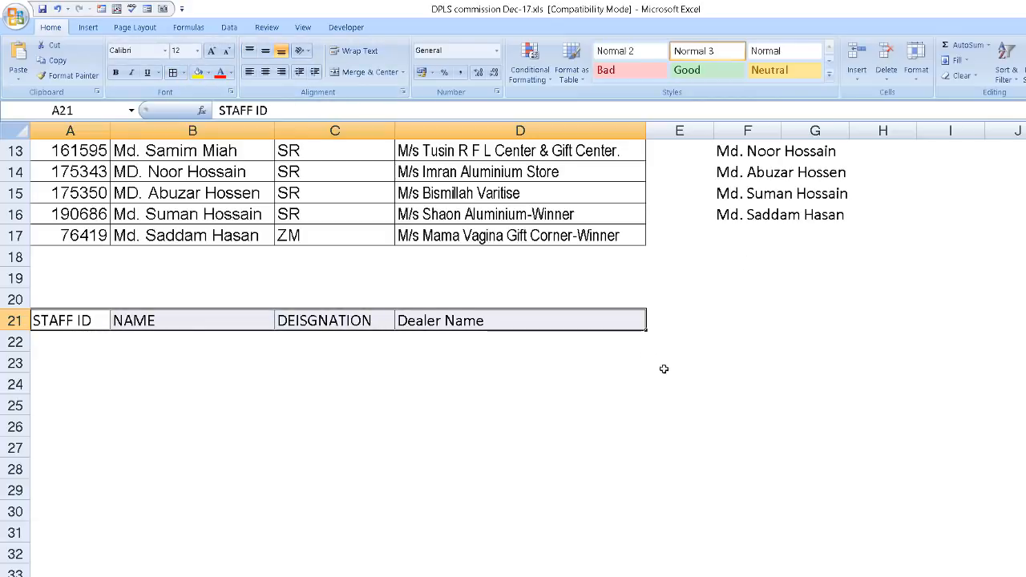
{"action": "scroll", "coordinate": [663, 377], "scroll_direction": "up", "scroll_amount": 4}
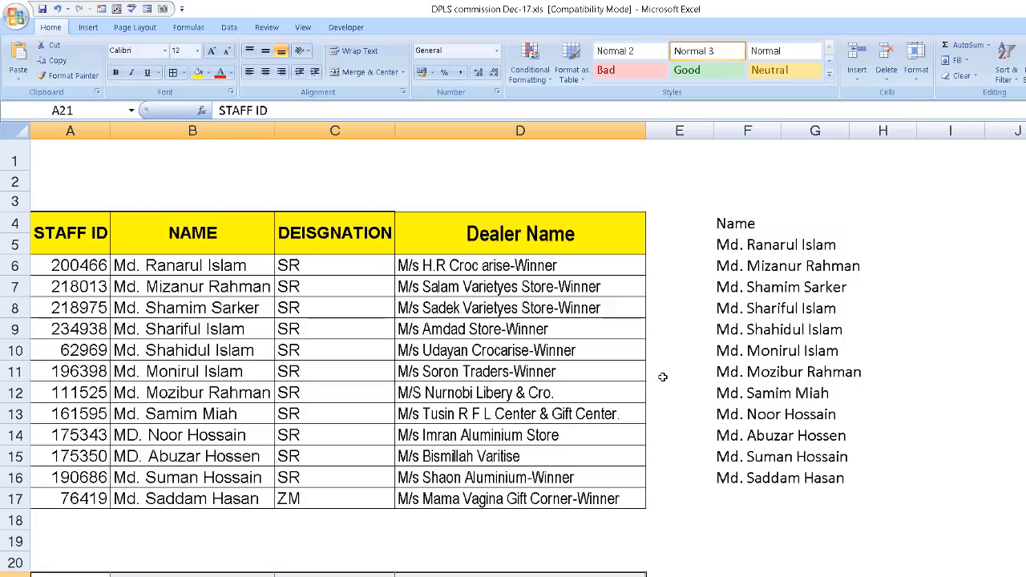